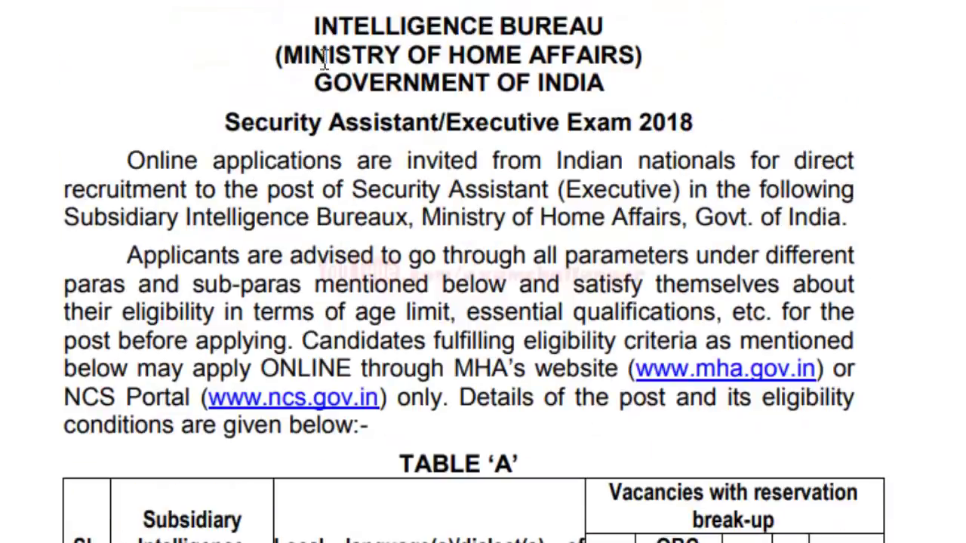
- Review the Security Assistant/Executive Exam 2018 notice's heading and its rule on uploading photograph and signature in a single file
drag(304, 34, 596, 83)
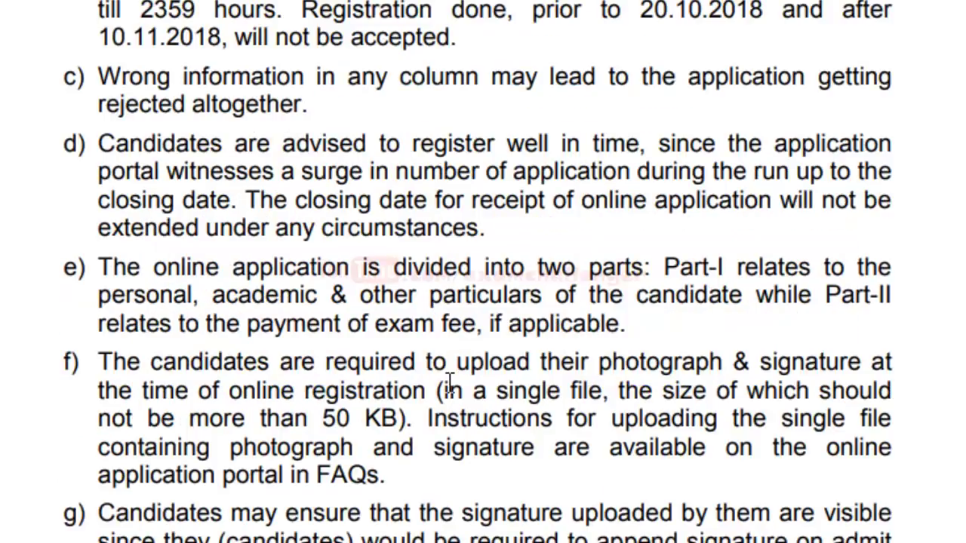
drag(447, 384, 585, 381)
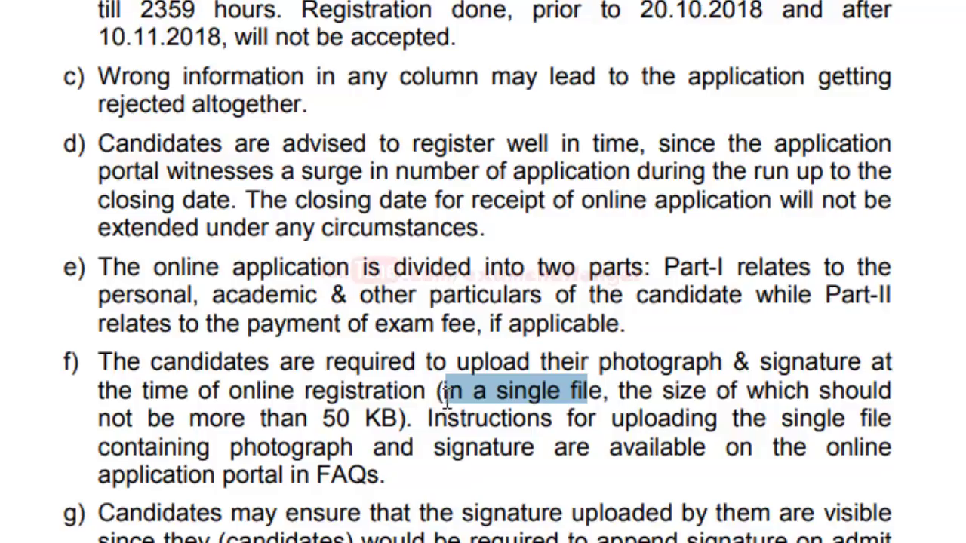
drag(447, 397, 758, 397)
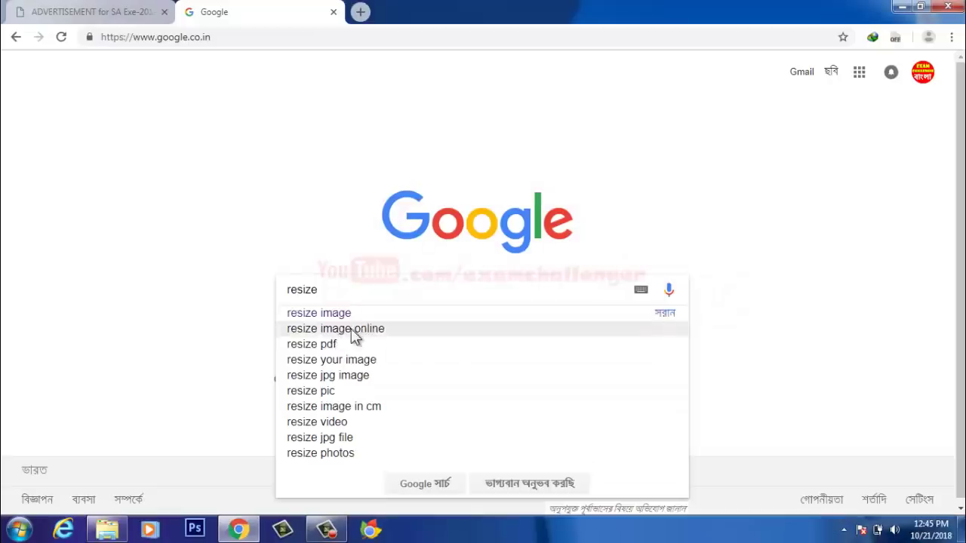
- Search Google for "resize image online" and look through the results
click(354, 332)
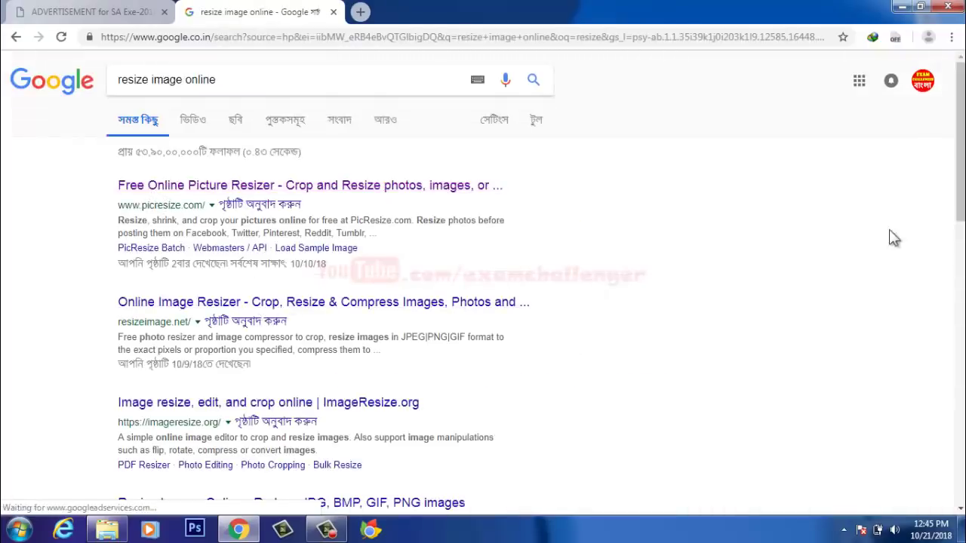
scroll(960, 143, down, 2)
scroll(959, 144, up, 2)
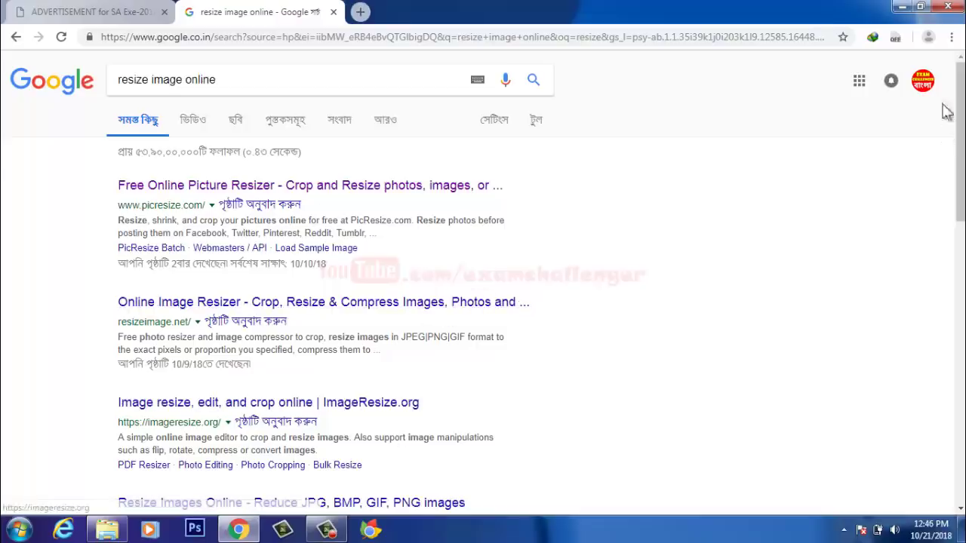
- Minimize the browser and preview the portrait photo IMG_20181021_123204 and the signature photo IMG_20181021_122330 from New folder (2)
click(899, 8)
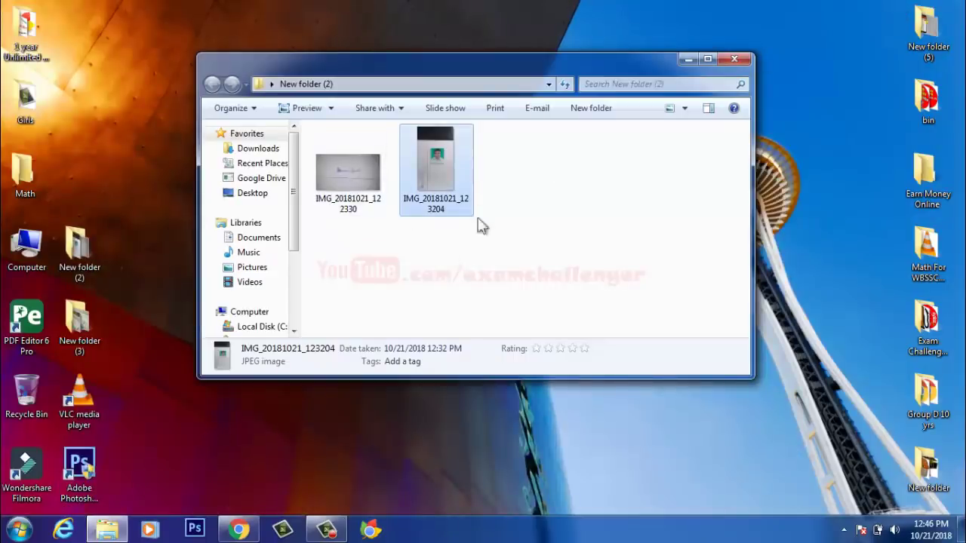
double_click(442, 166)
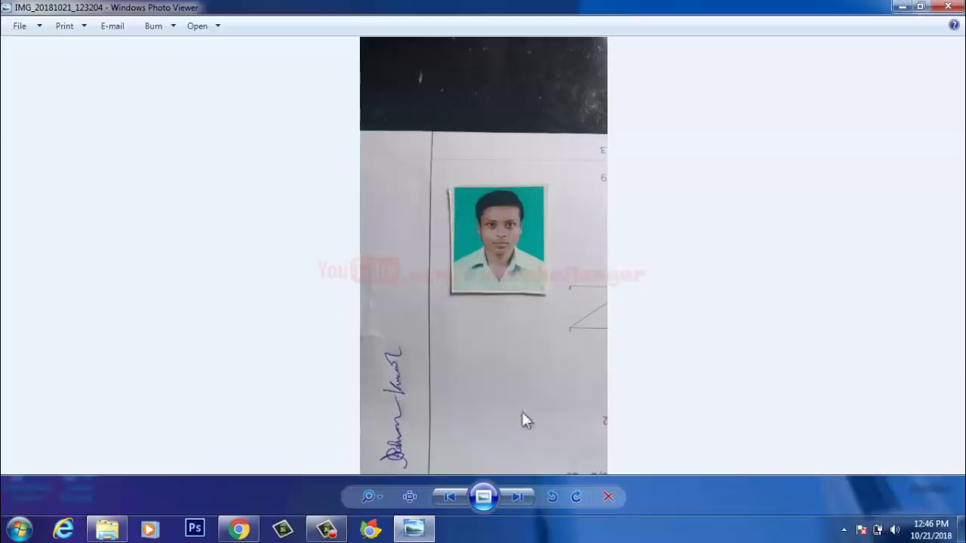
click(447, 488)
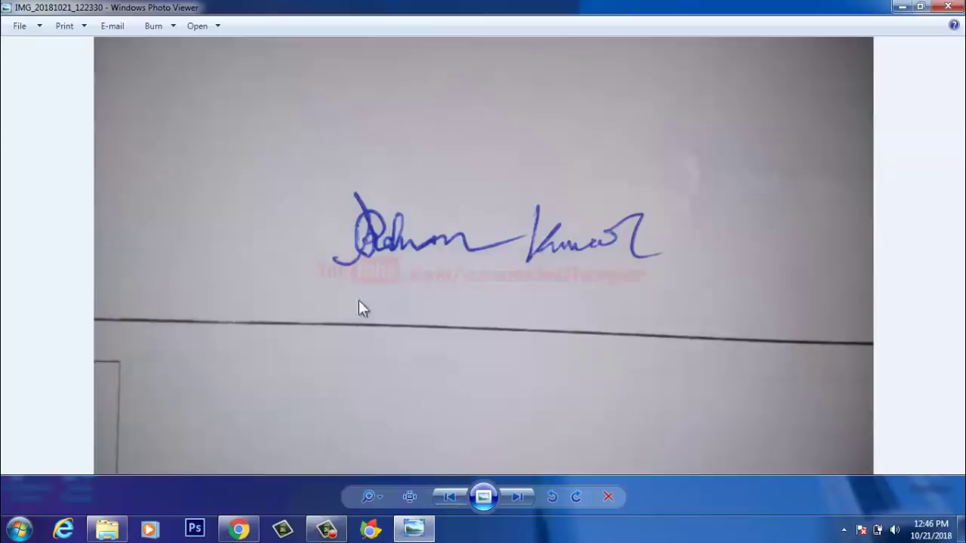
click(528, 500)
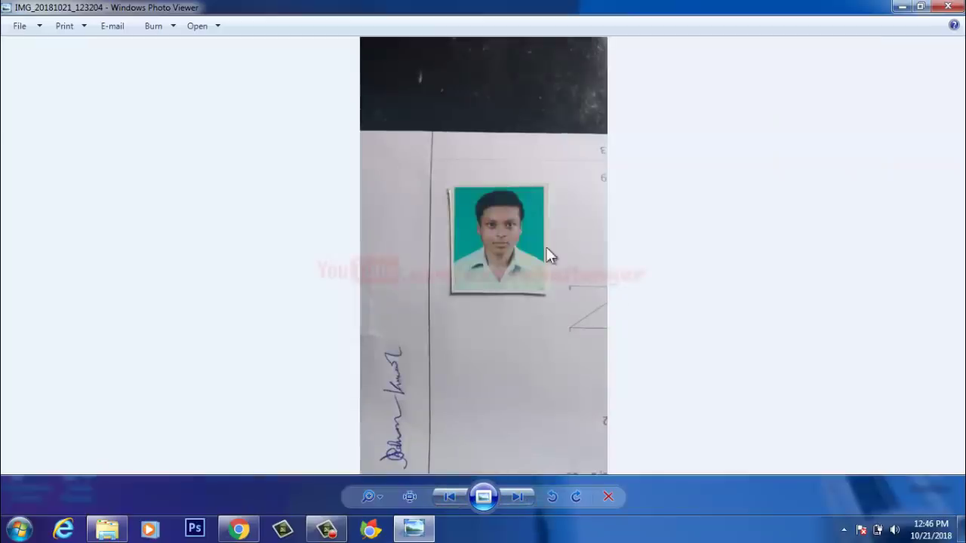
click(948, 7)
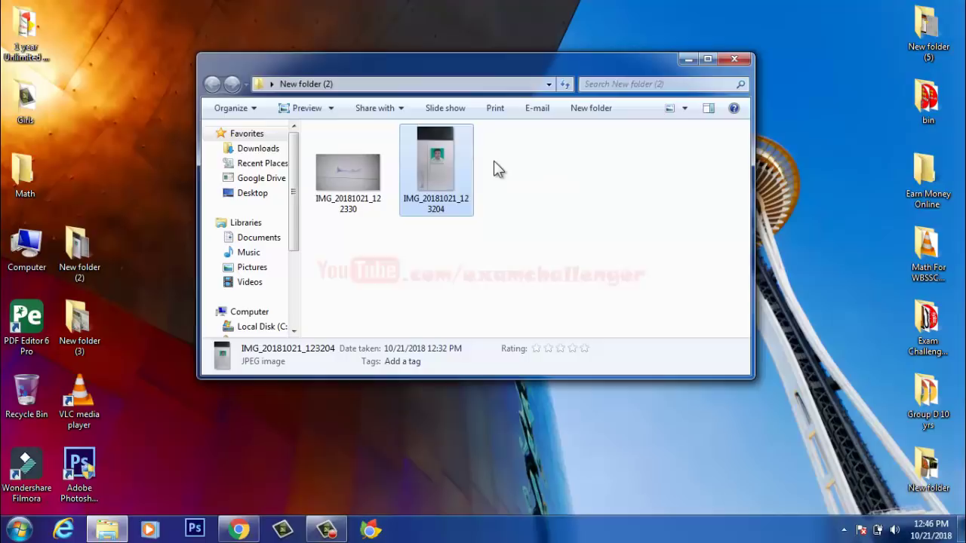
- Check the file size of IMG_20181021_123204 in its file properties
right_click(454, 179)
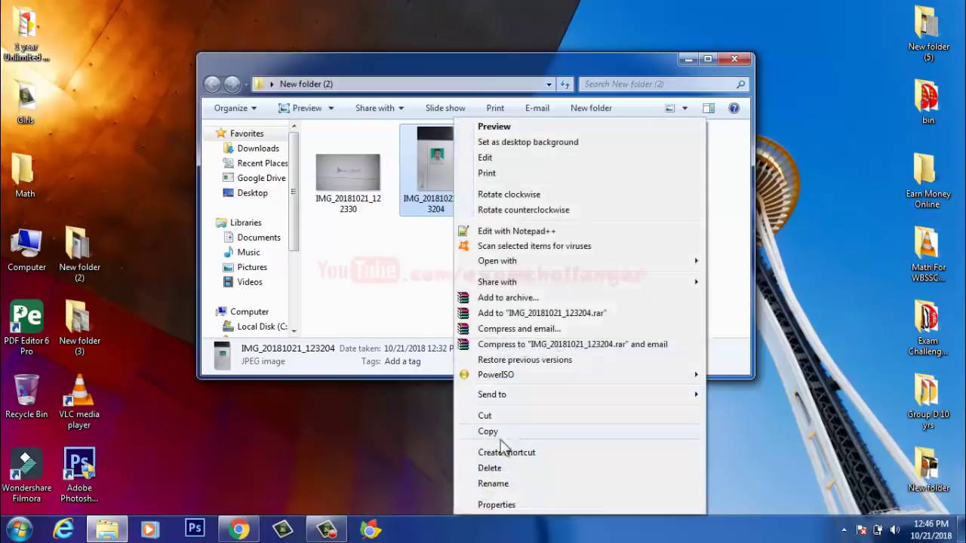
click(496, 505)
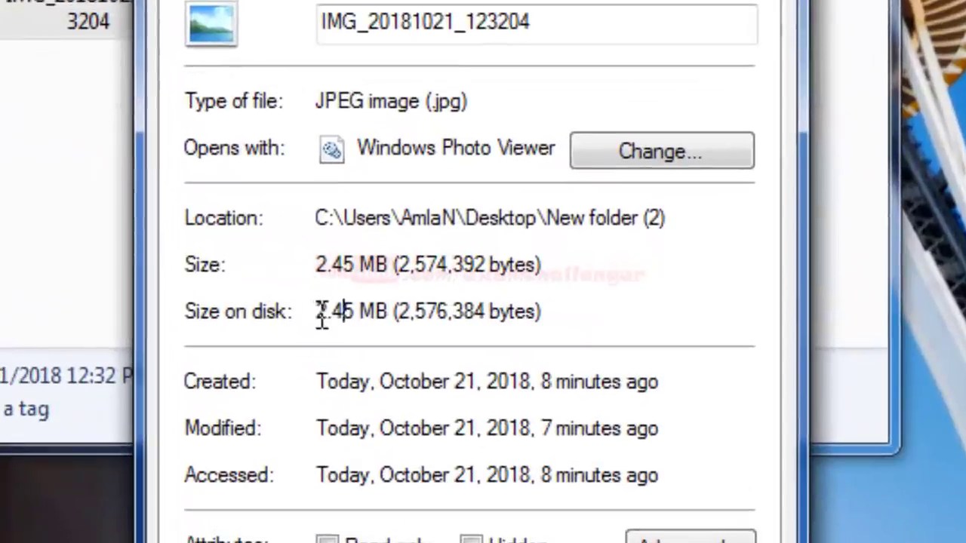
drag(320, 313, 358, 313)
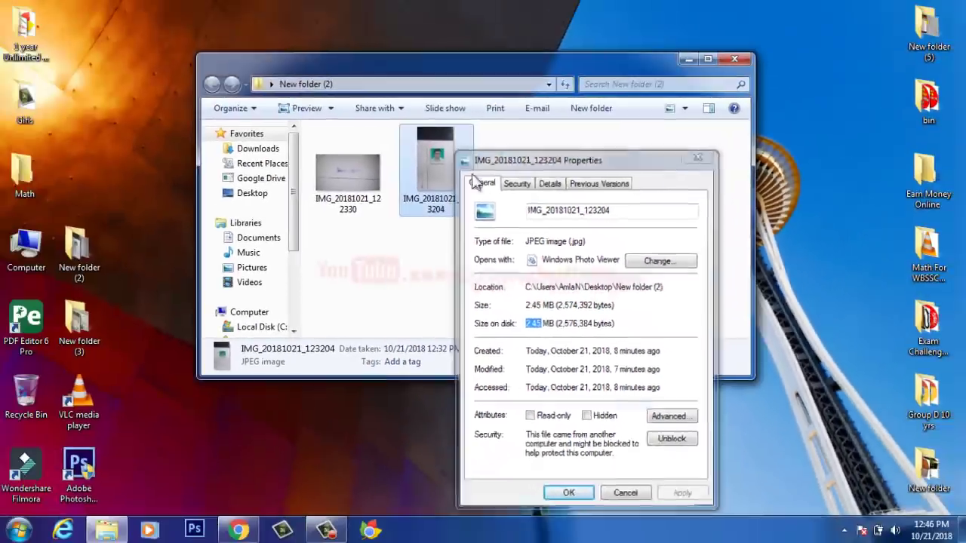
key(Escape)
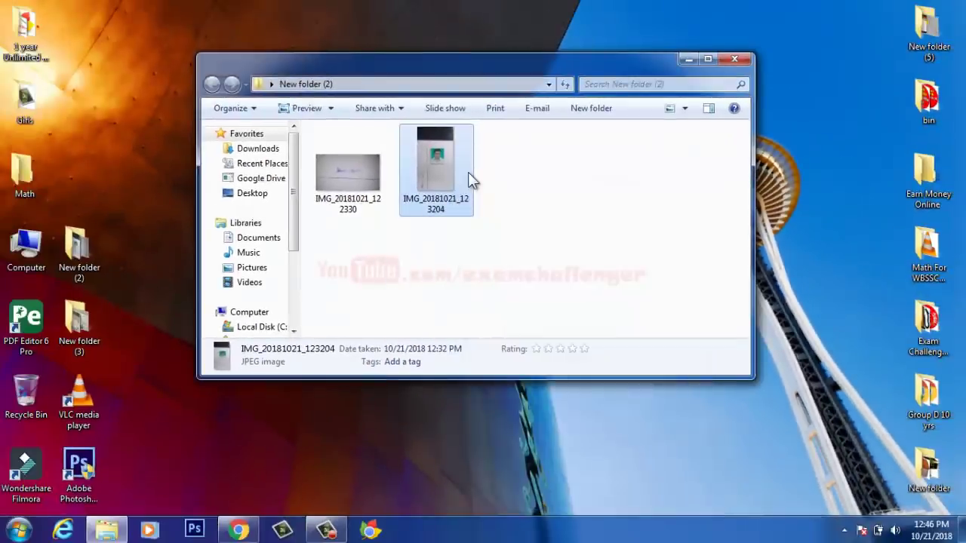
mouse_move(468, 175)
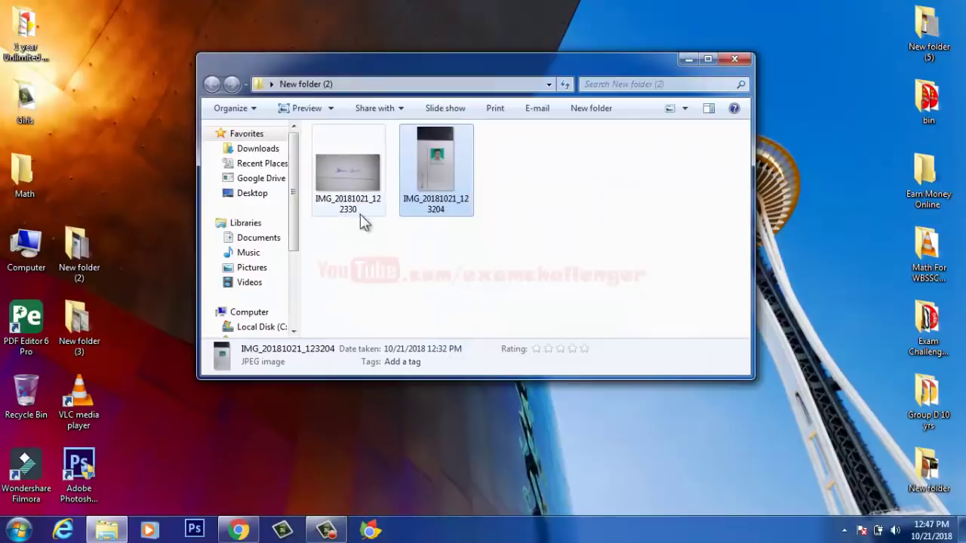
- Open the portrait photo IMG_20181021_123204 in Paint
right_click(453, 153)
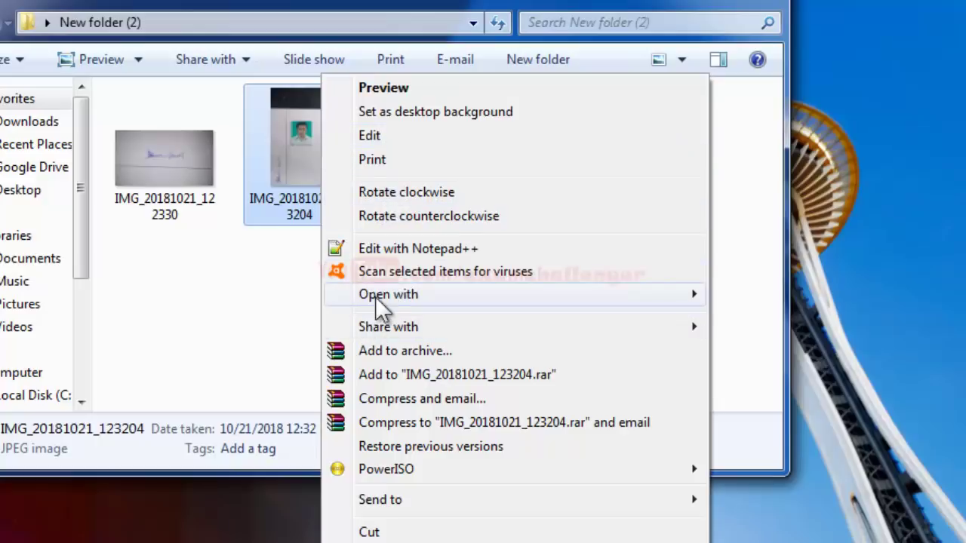
mouse_move(380, 300)
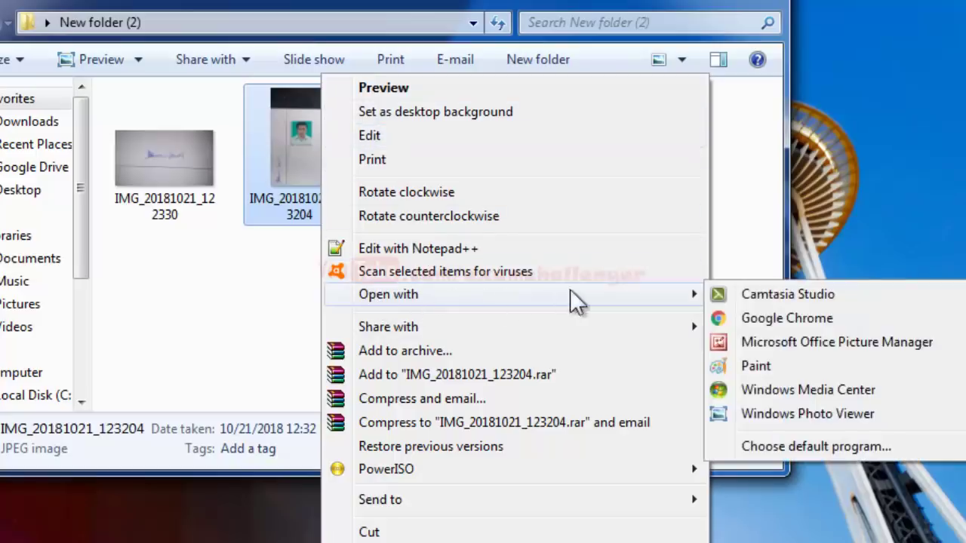
click(747, 366)
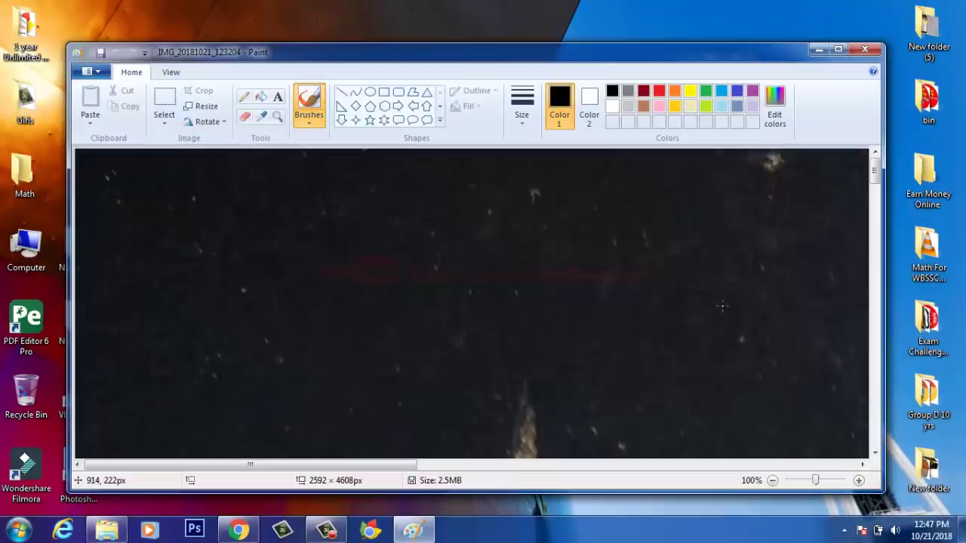
- Select the passport photo within the picture and crop the image to it, about 1025 × 1177 px
click(776, 481)
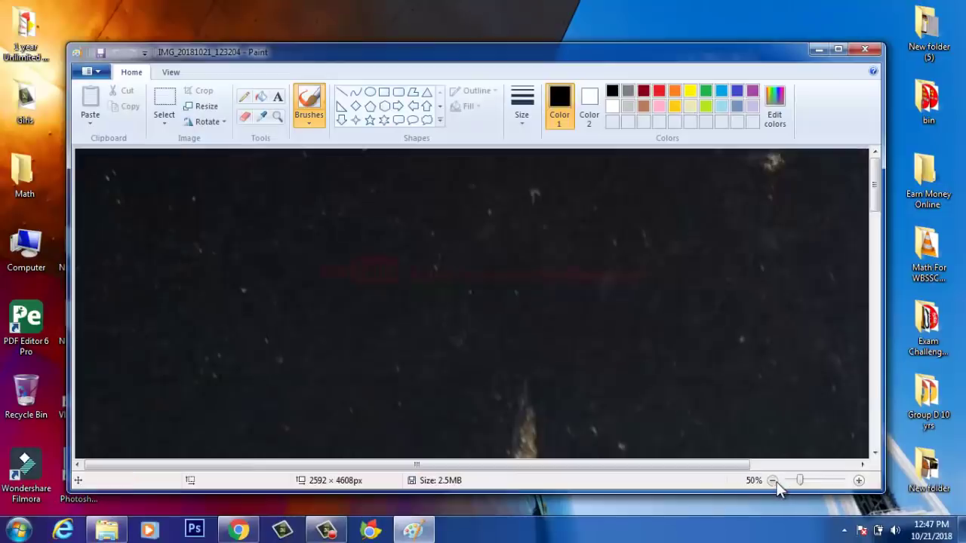
click(776, 482)
click(776, 482)
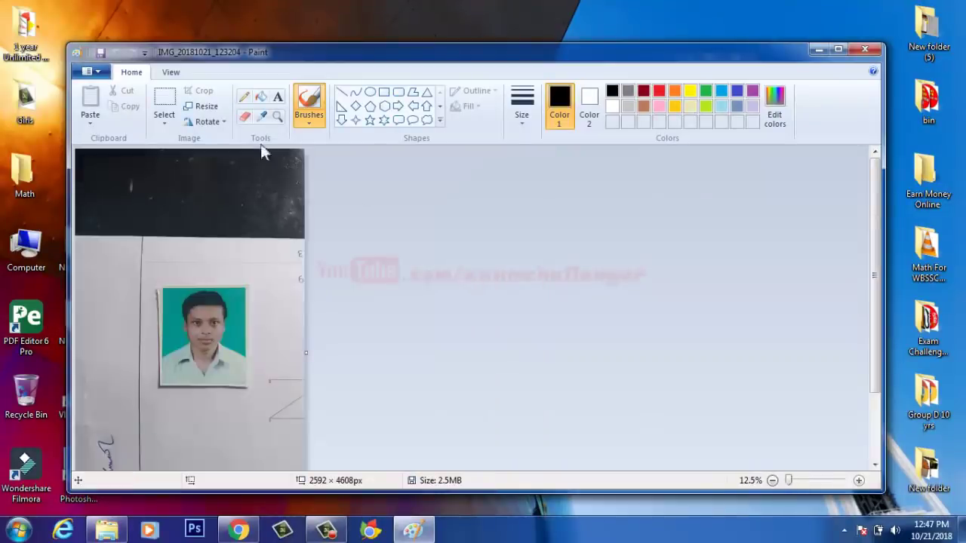
click(165, 102)
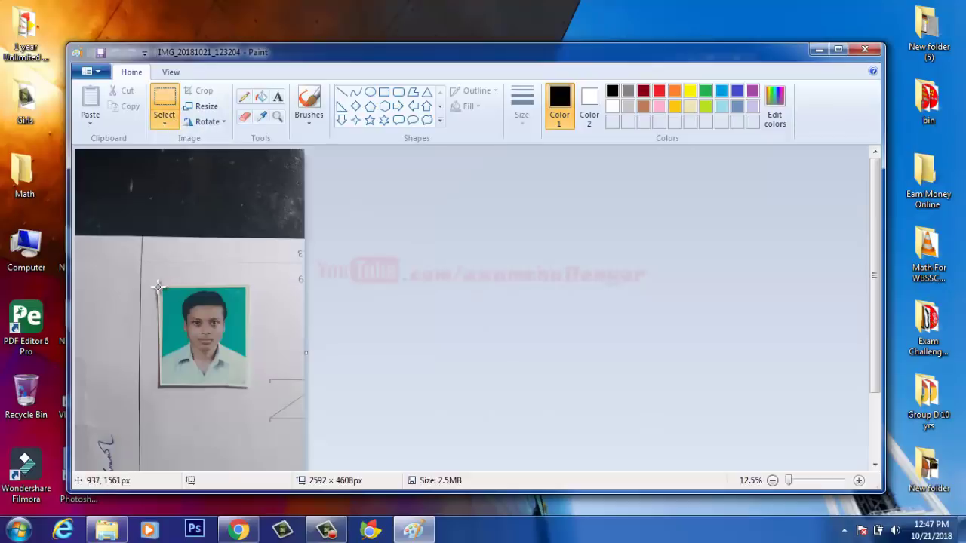
drag(157, 285, 250, 392)
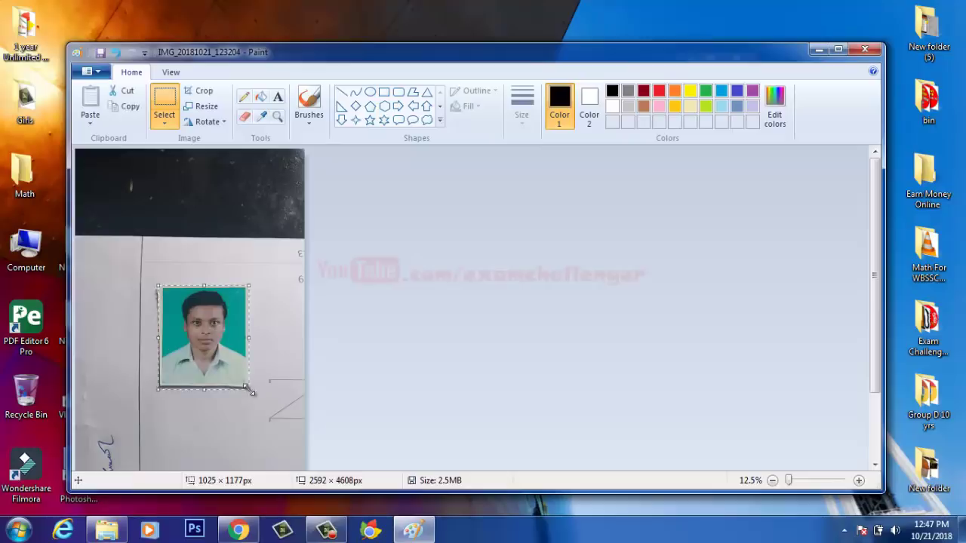
click(203, 91)
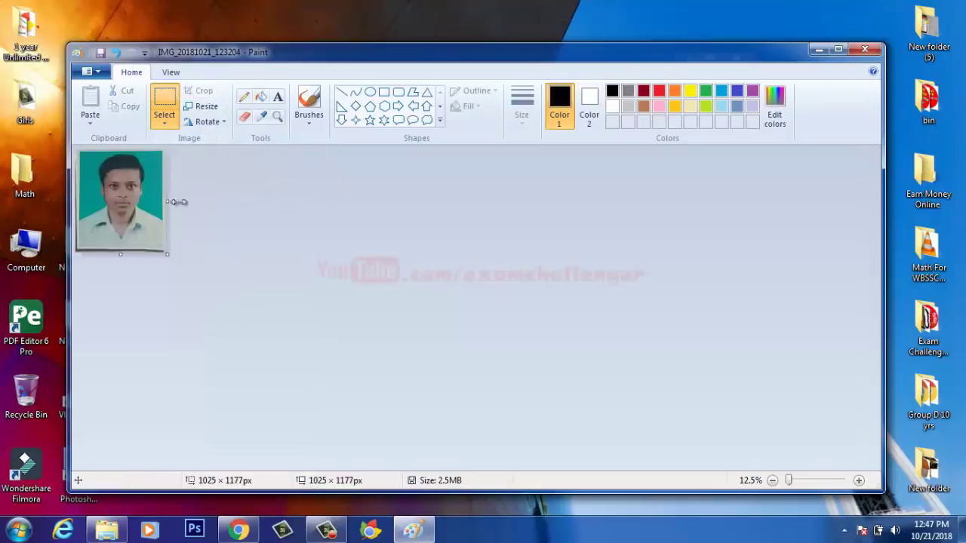
- Trim the canvas's right edge and crop the portrait tighter to about 999 × 1137 px
drag(167, 200, 165, 200)
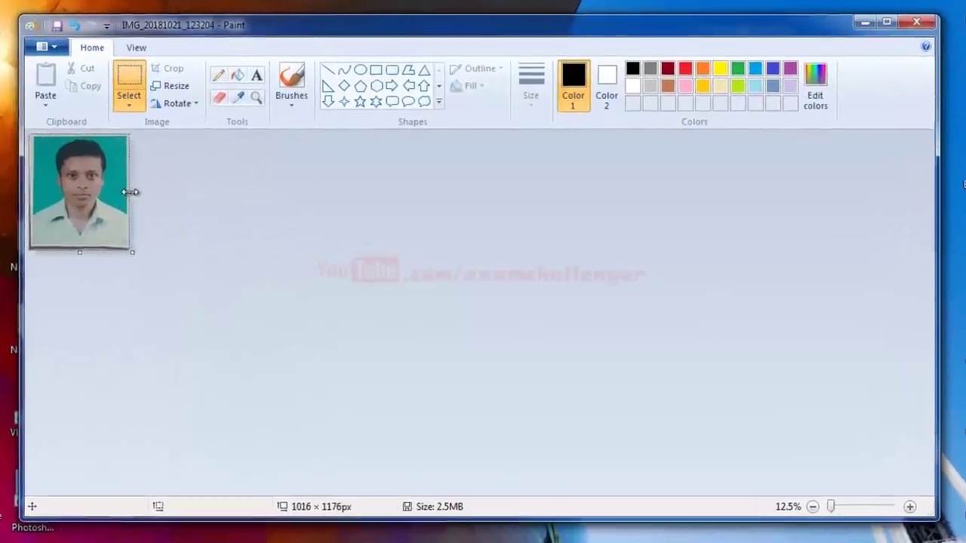
drag(28, 134, 125, 246)
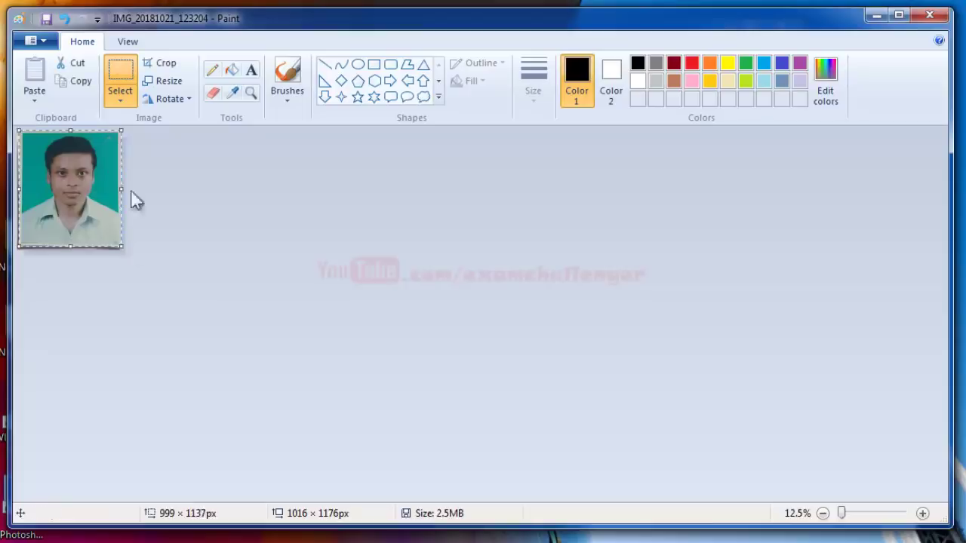
click(158, 65)
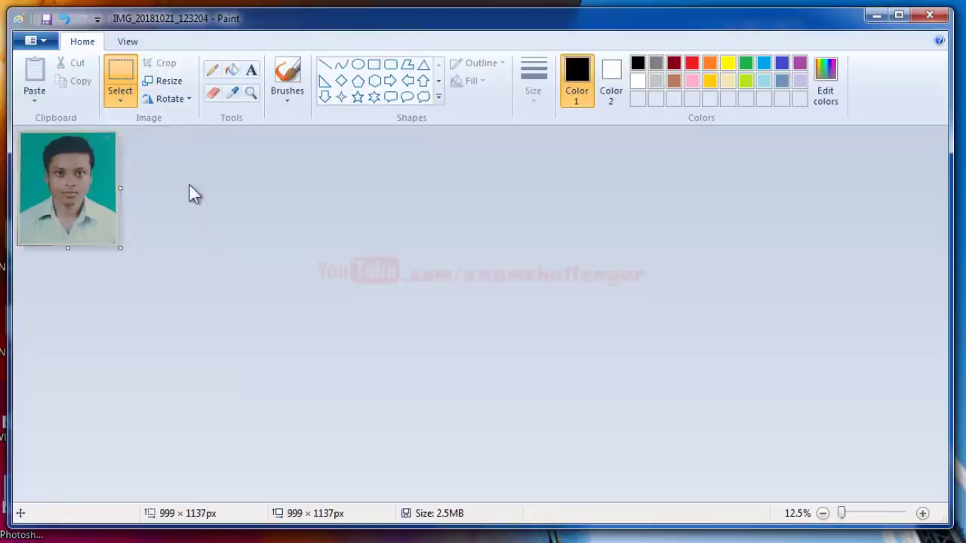
- Save the cropped portrait over the original file and close Paint
click(34, 40)
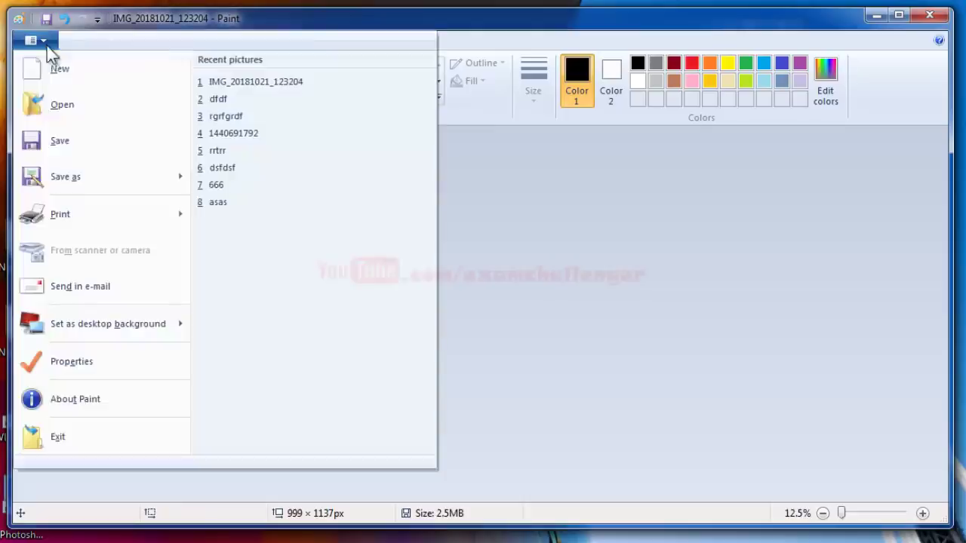
click(68, 143)
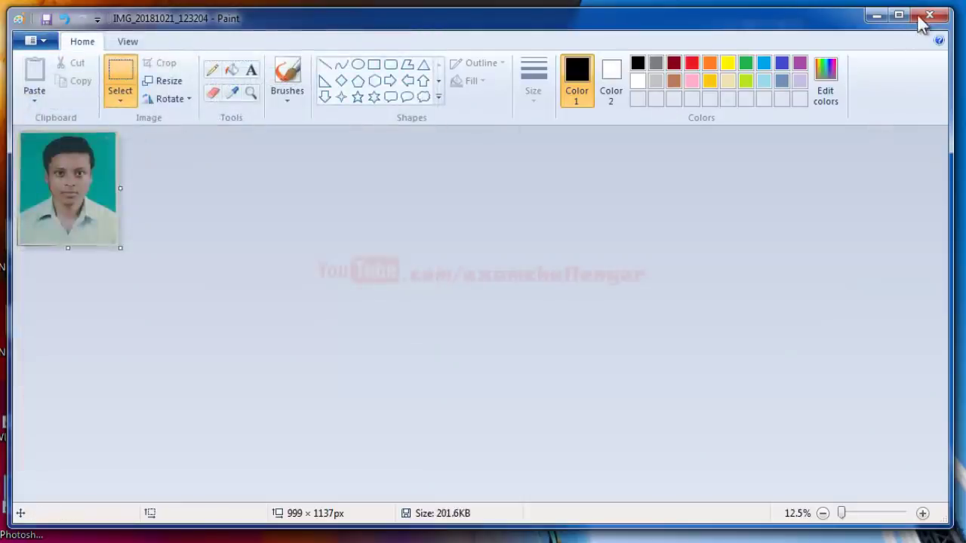
click(928, 17)
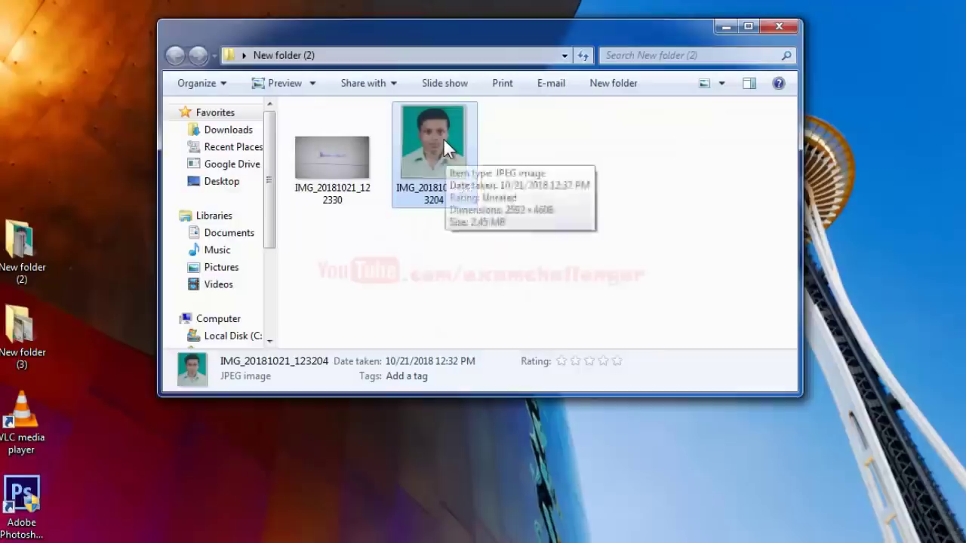
- Preview the cropped IMG_20181021_123204 and check its file size in the file properties
double_click(443, 137)
click(942, 13)
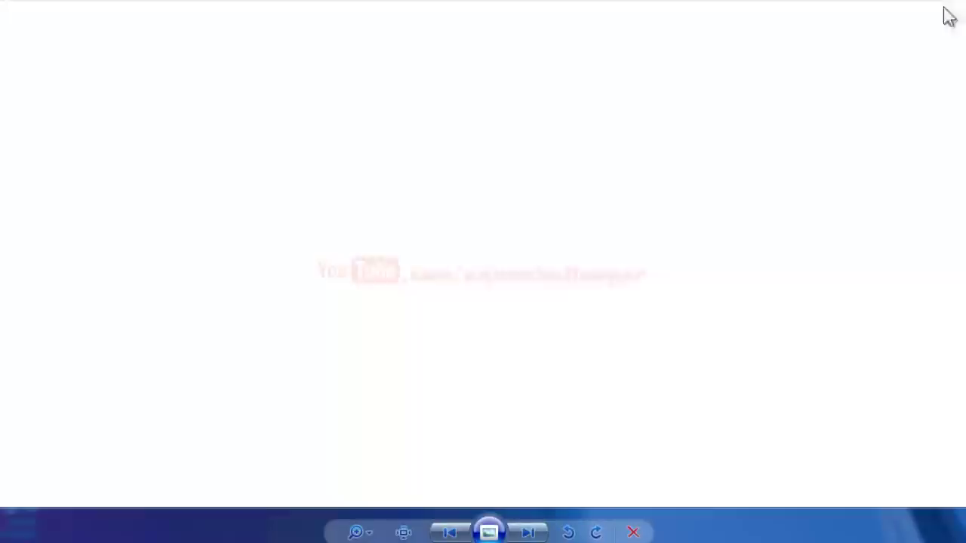
right_click(449, 161)
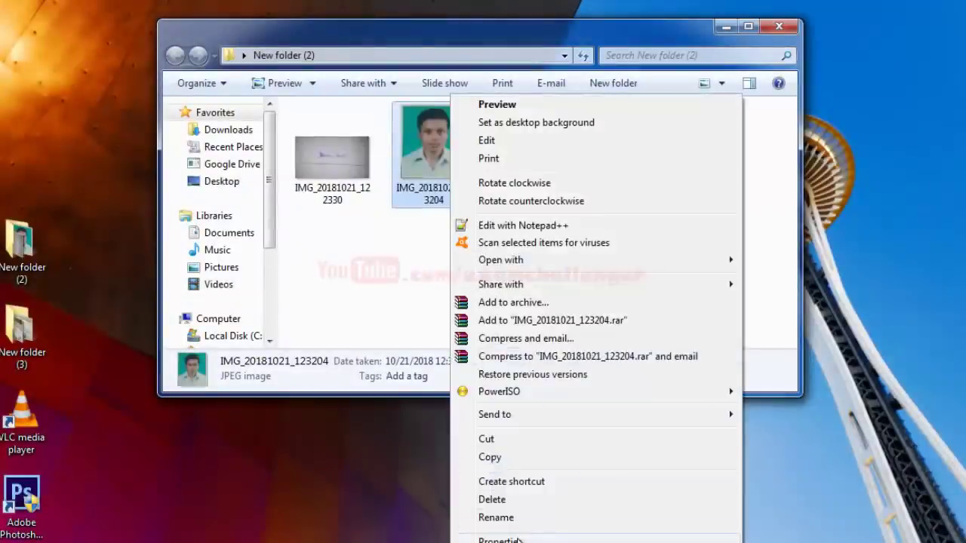
click(507, 538)
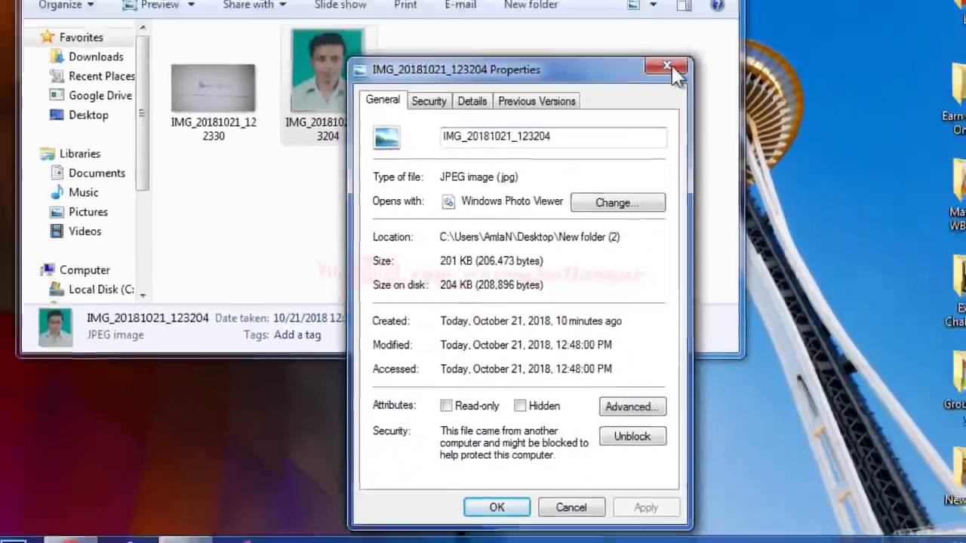
click(677, 71)
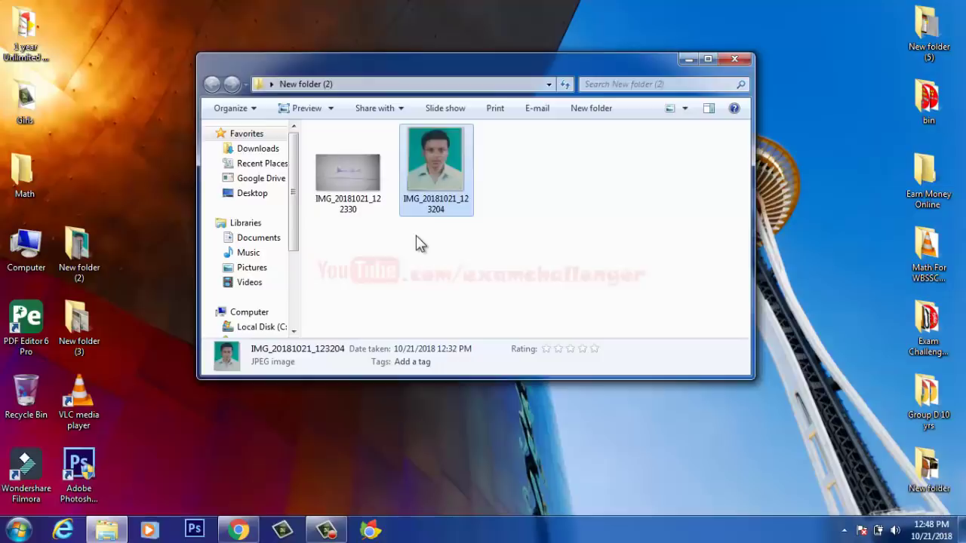
- Open the signature photo IMG_20181021_122330 in Paint for editing
right_click(356, 166)
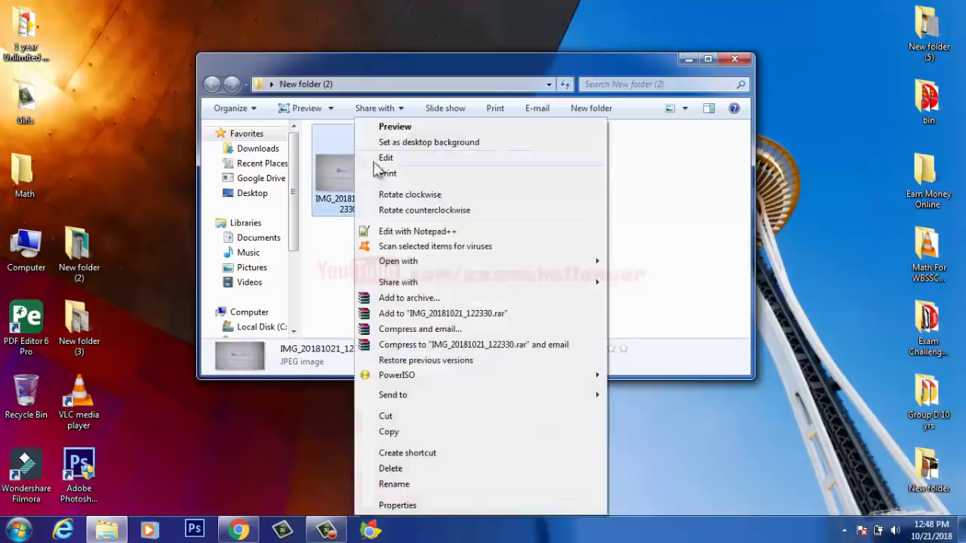
click(374, 160)
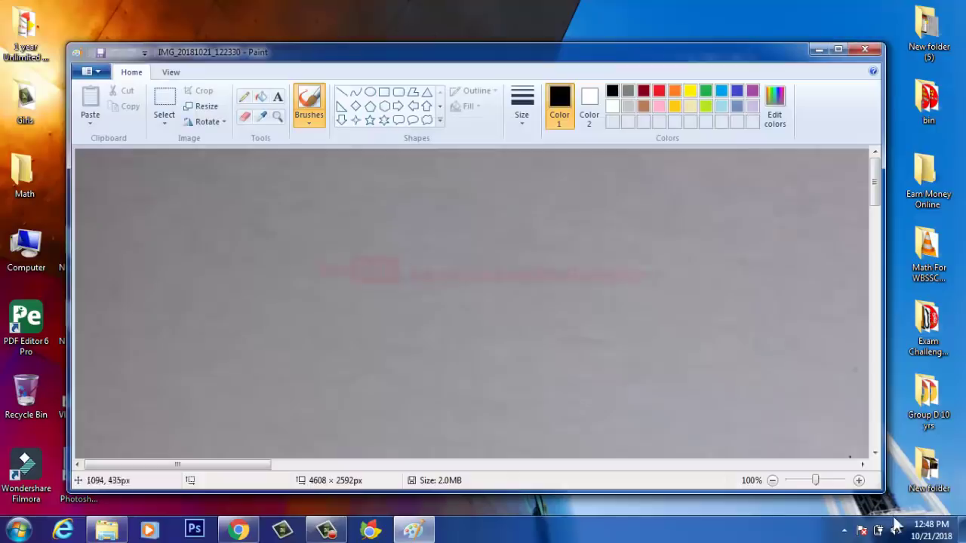
- Crop the signature photo to a tight area around the signature, about 2097 × 593 px
click(773, 480)
click(773, 481)
click(773, 481)
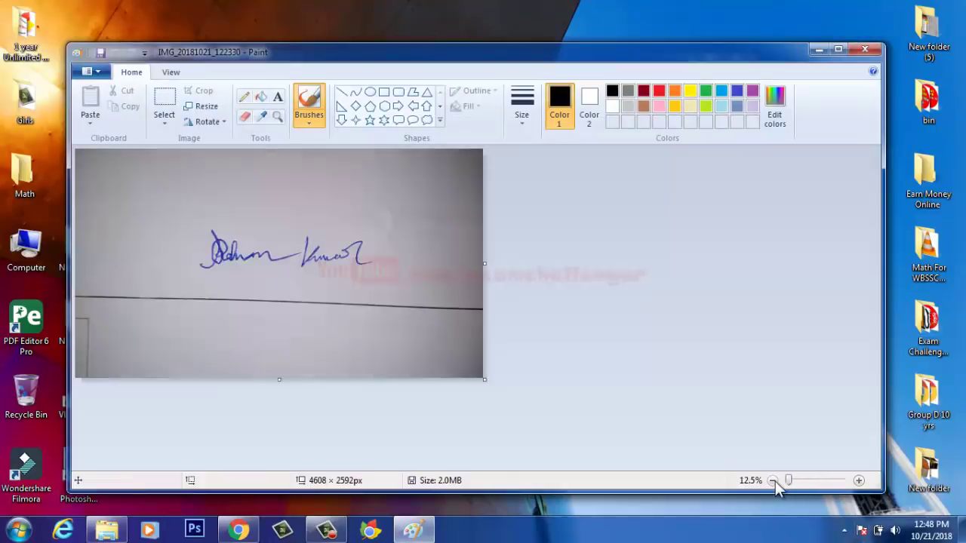
click(164, 100)
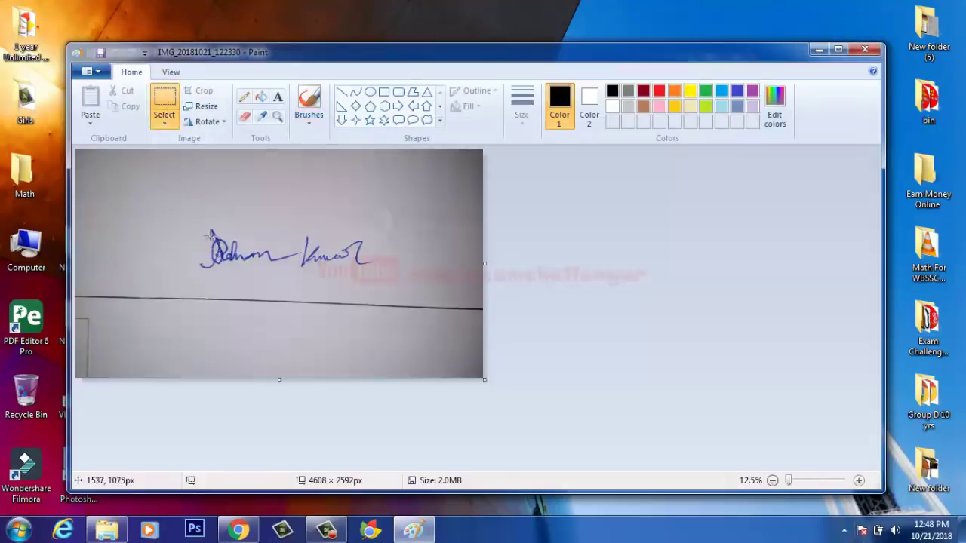
mouse_move(193, 221)
mouse_down()
mouse_move(215, 240)
mouse_move(300, 272)
mouse_move(379, 274)
mouse_up()
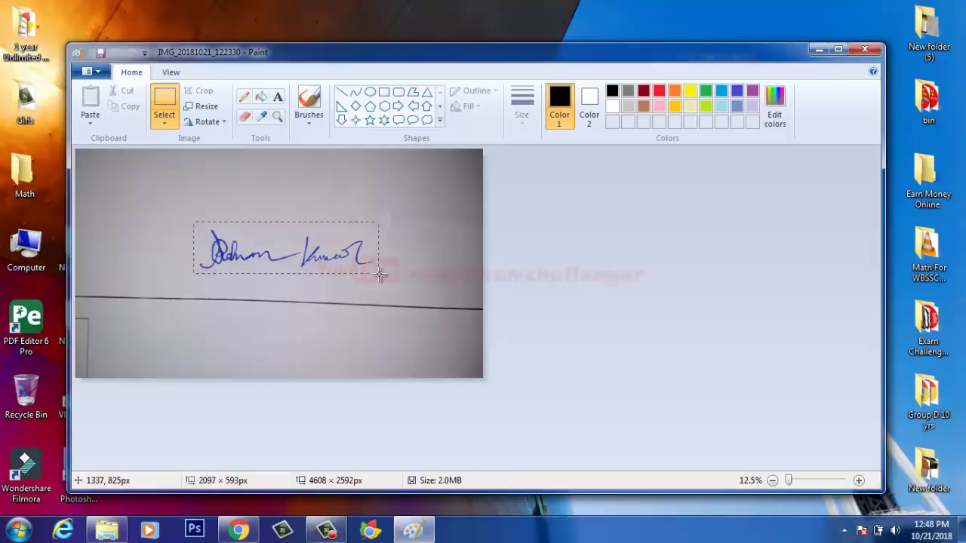
click(205, 91)
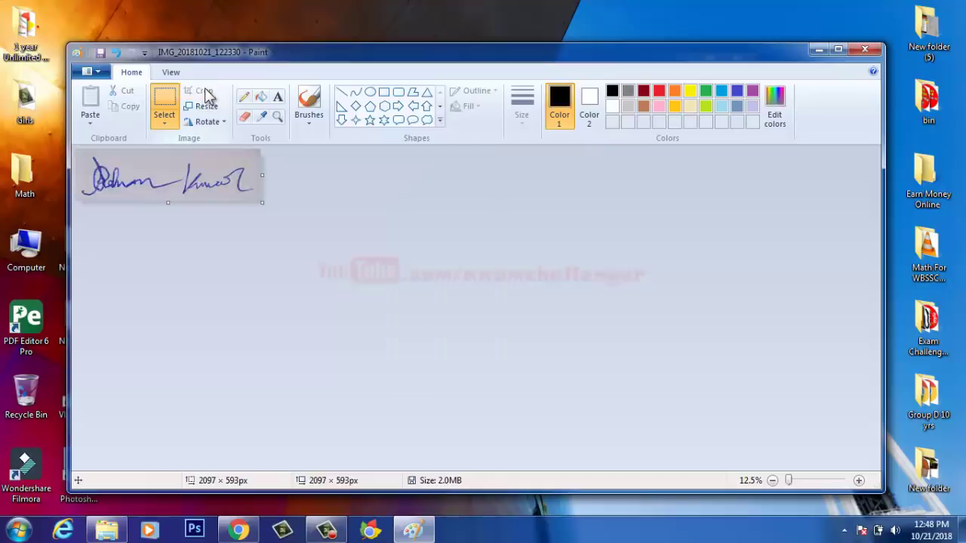
- Save the cropped signature over the original file and close Paint
click(103, 72)
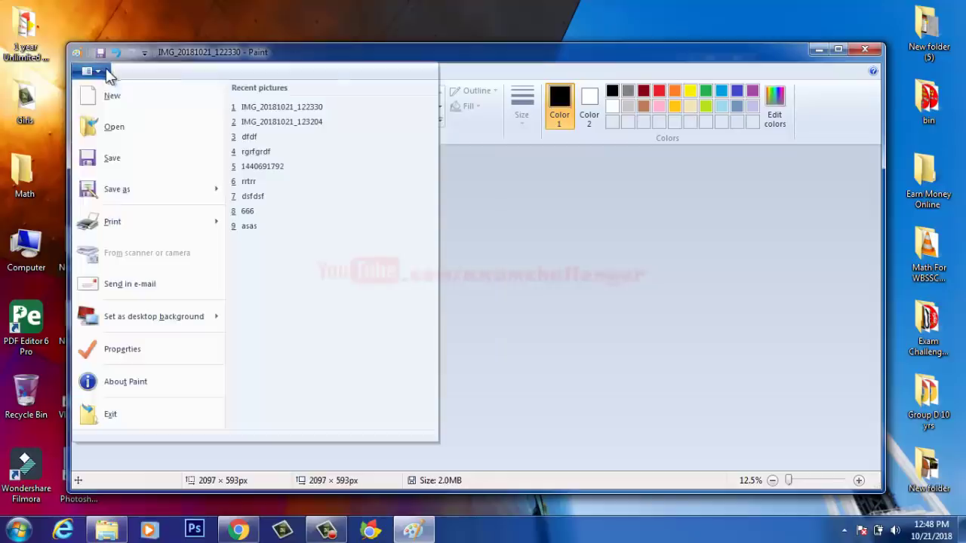
click(125, 160)
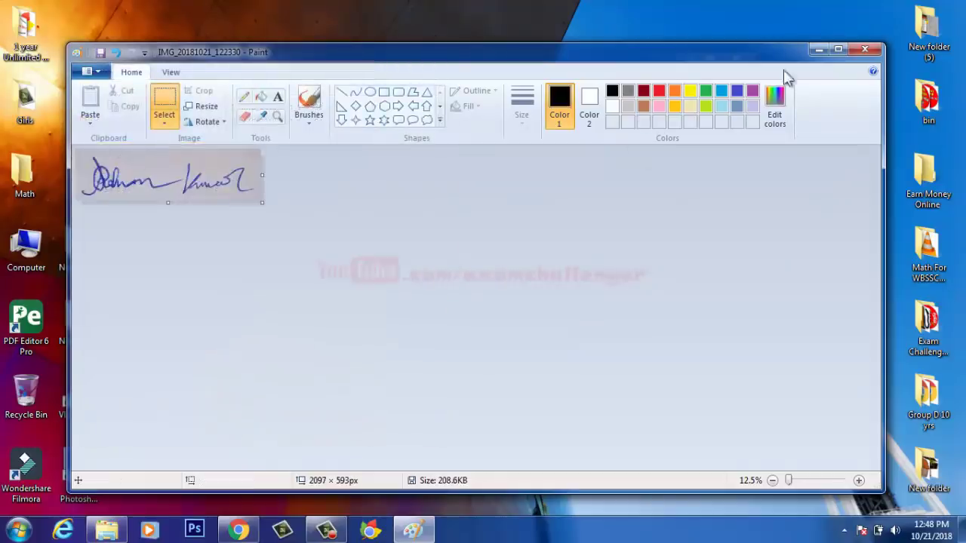
click(864, 50)
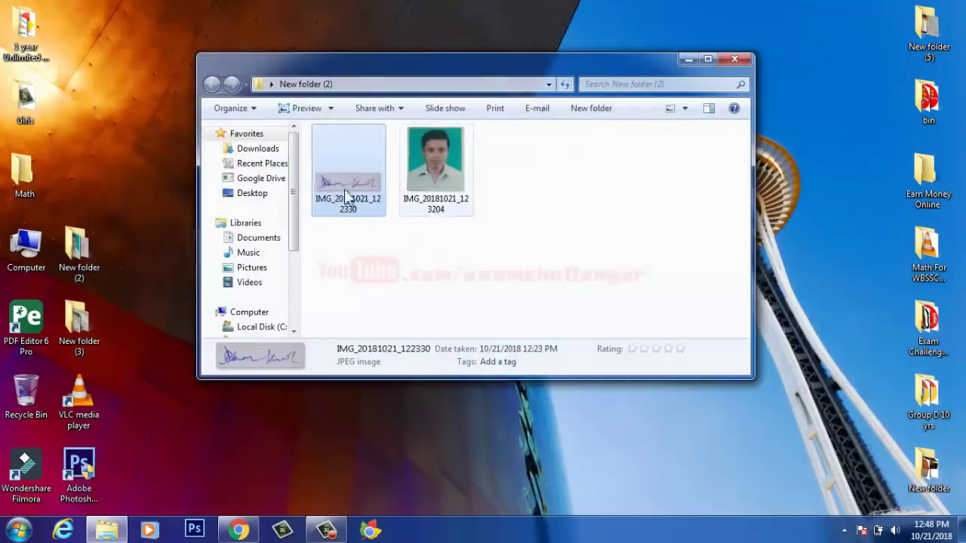
click(410, 238)
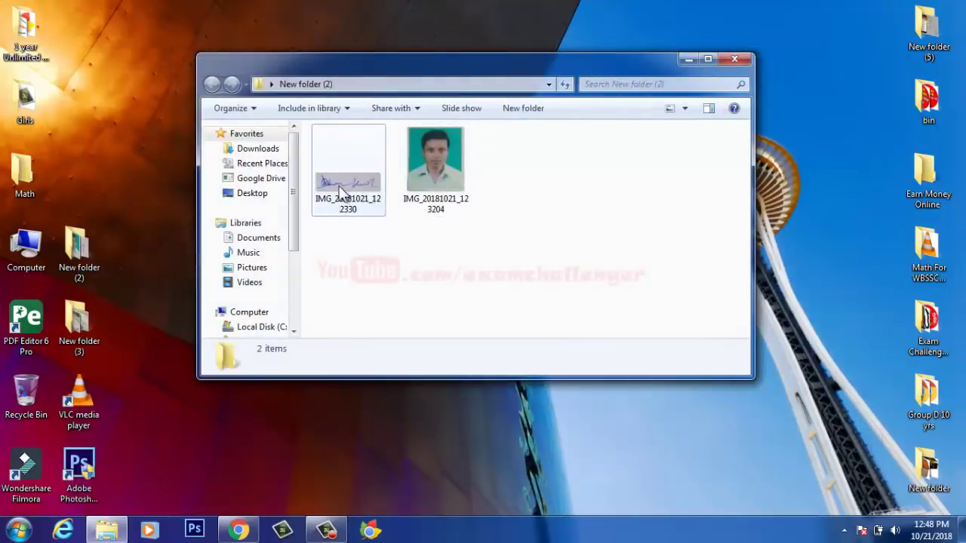
- Preview the cropped portrait and signature images one after the other and check the signature's file details
mouse_move(340, 193)
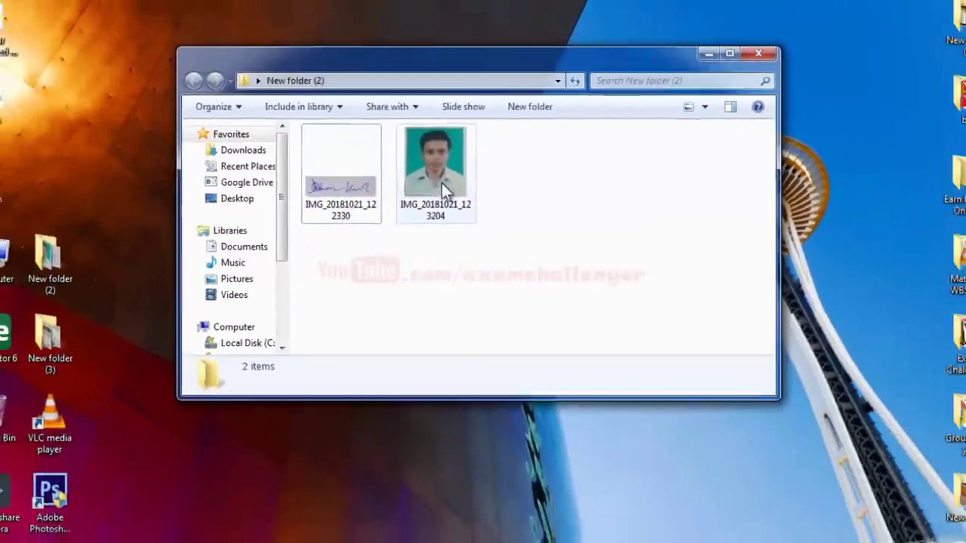
click(452, 199)
double_click(447, 179)
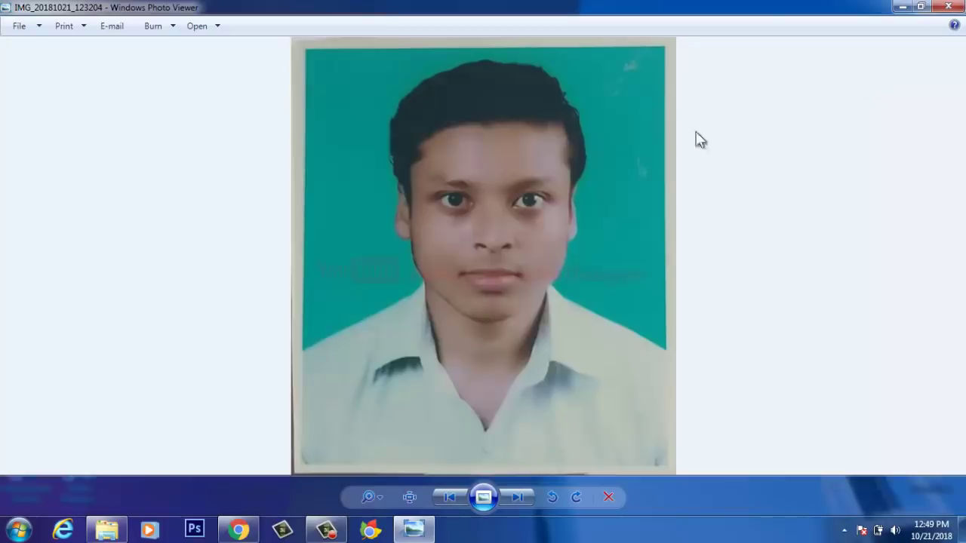
click(947, 7)
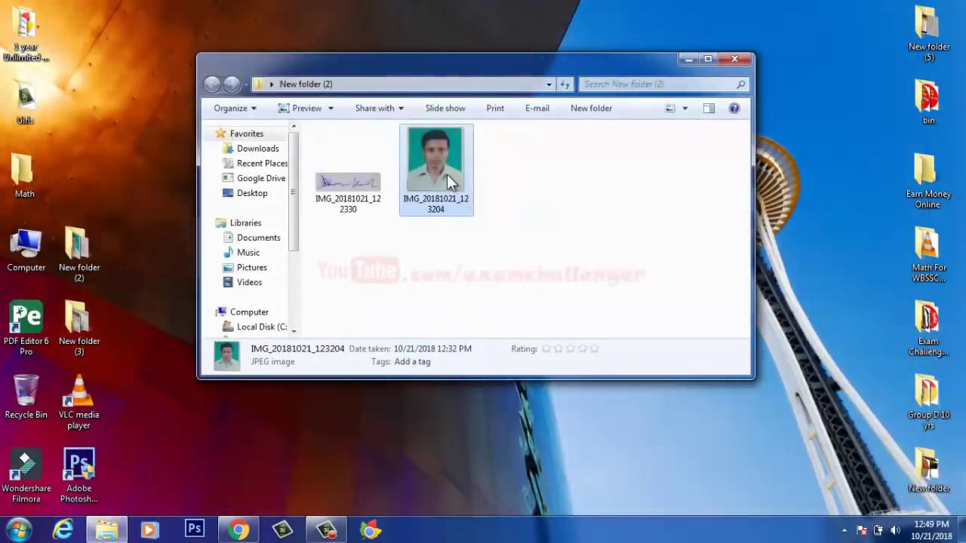
mouse_move(446, 175)
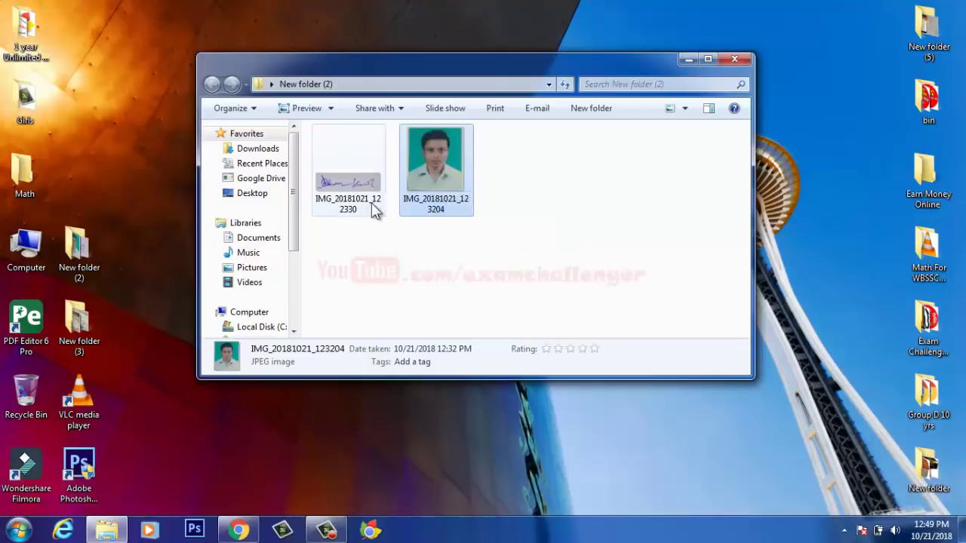
mouse_move(384, 209)
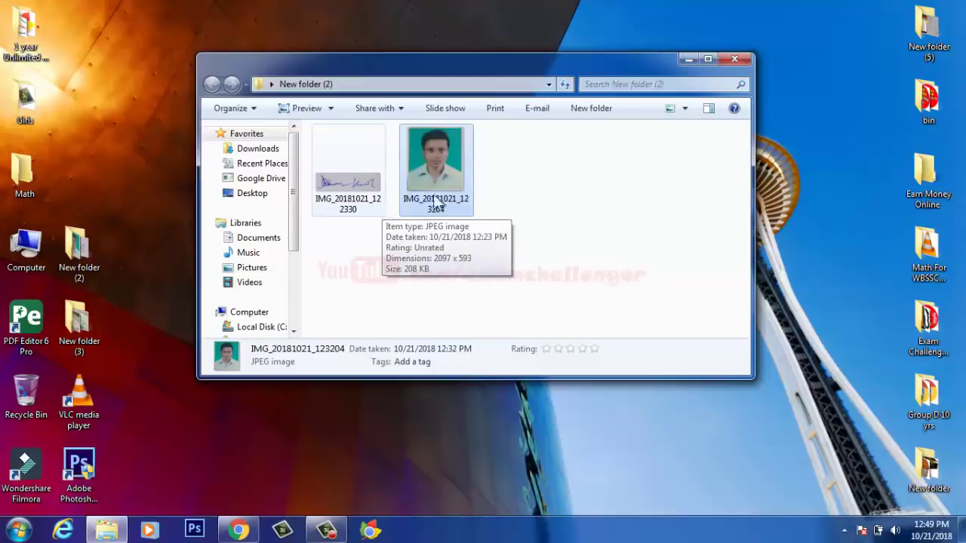
double_click(356, 177)
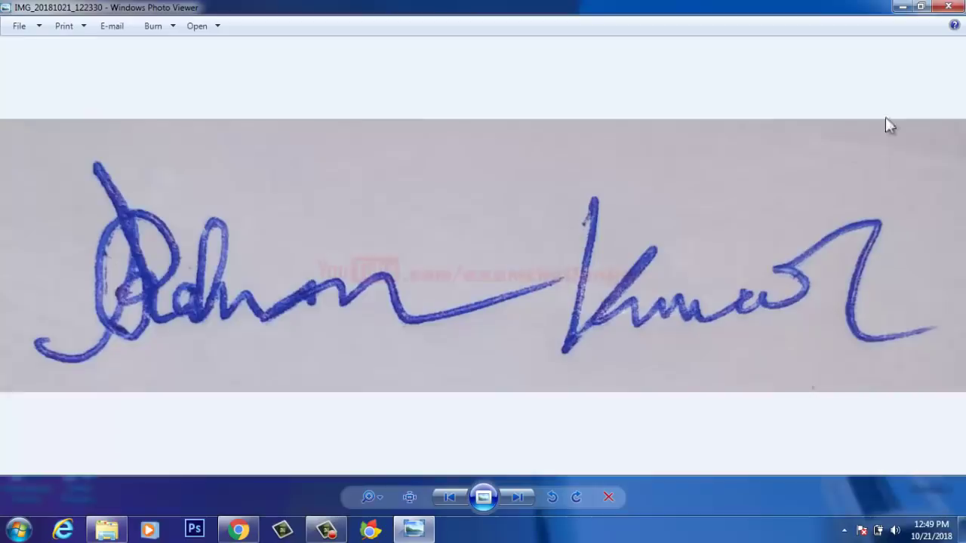
click(959, 7)
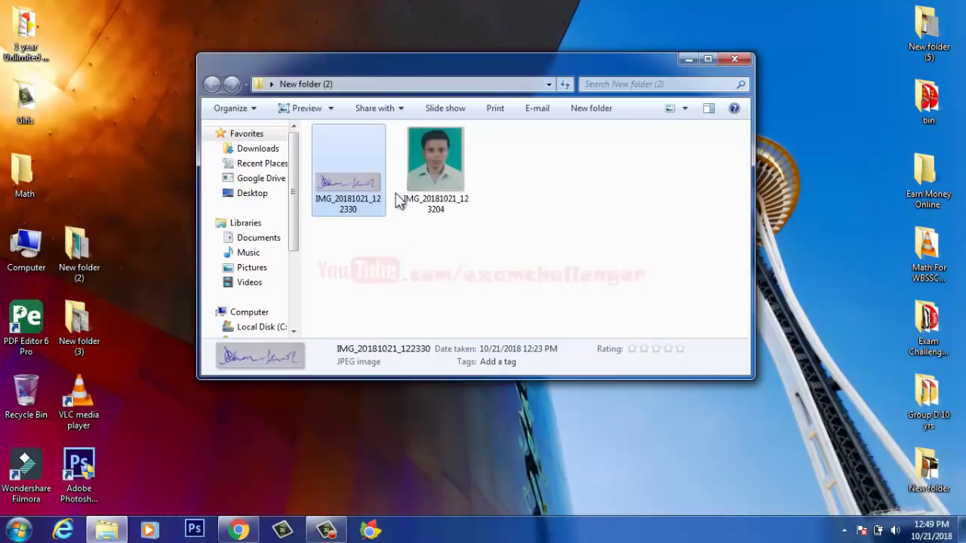
mouse_move(369, 198)
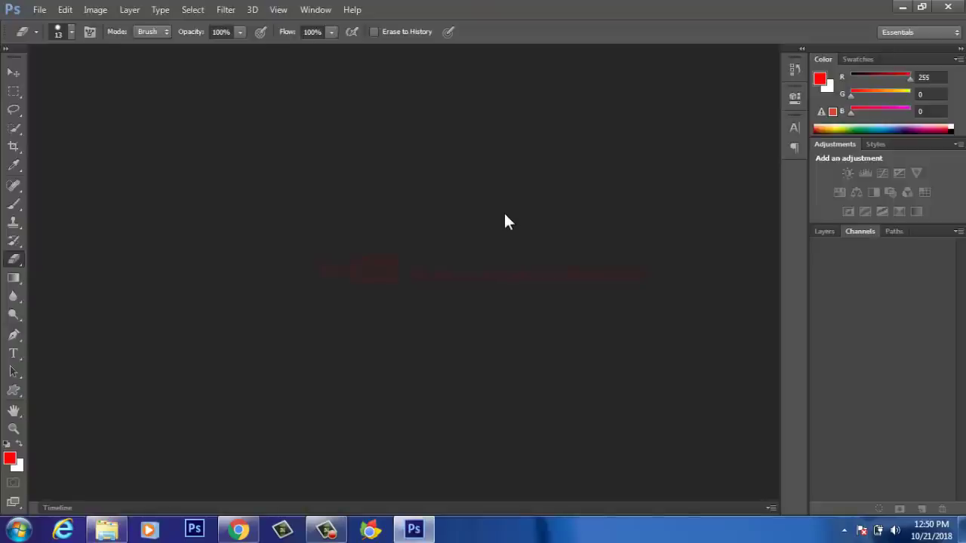
- Switch to Photoshop and open both IMG_20181021_122330 and IMG_20181021_123204 from New folder (2) on the desktop
double_click(502, 202)
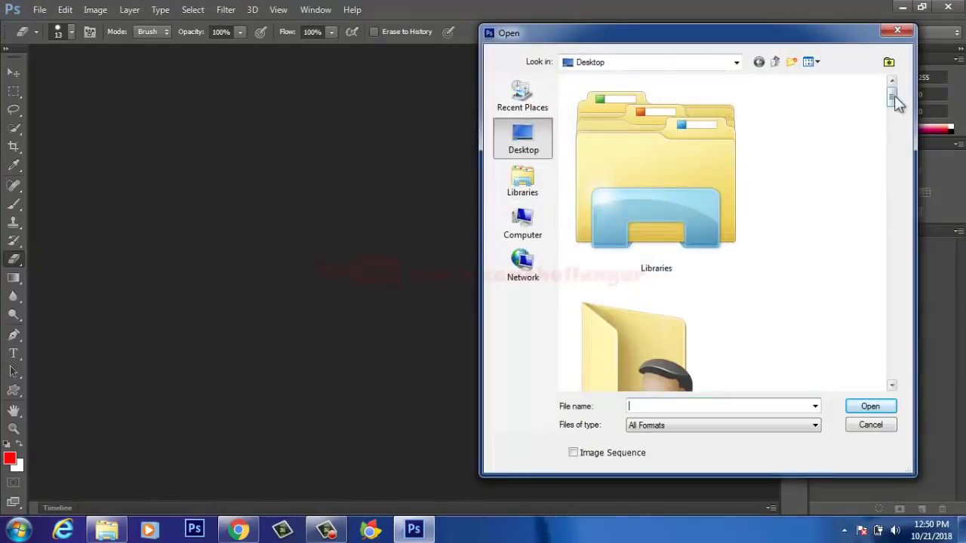
drag(894, 95, 896, 117)
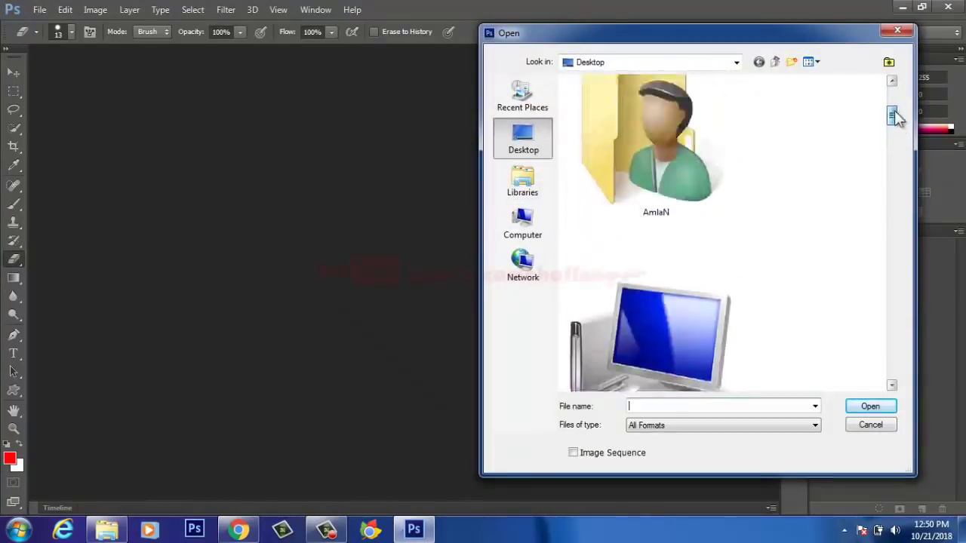
scroll(654, 295, down, 10)
double_click(648, 298)
drag(586, 189, 688, 108)
click(869, 408)
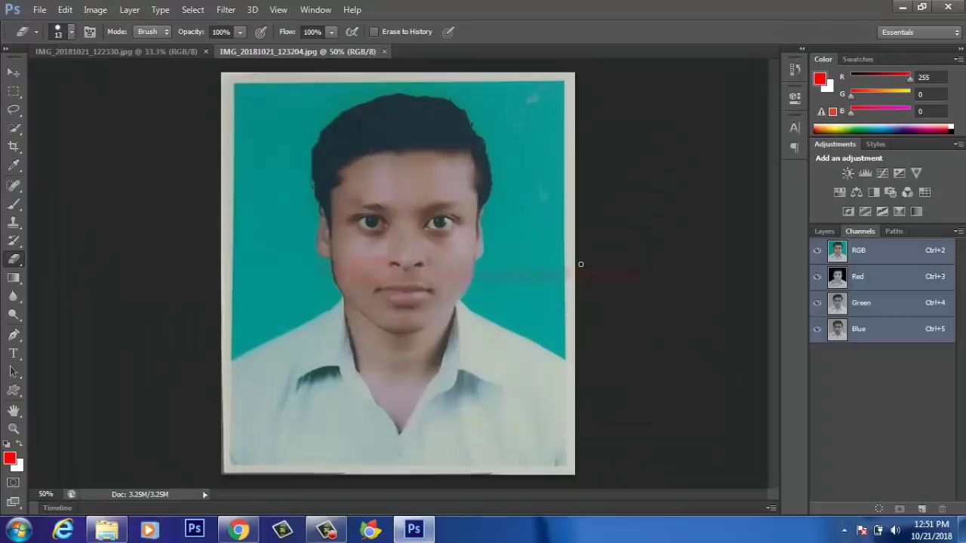
- Brighten the portrait with a Curves adjustment, raising the upper midtones and adding a second point in the shadows for contrast
click(881, 174)
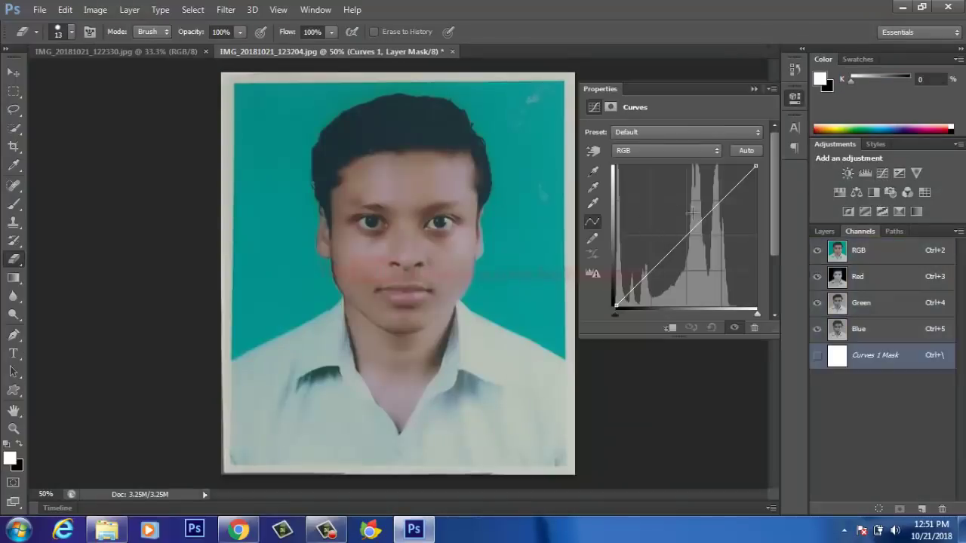
drag(702, 223, 681, 196)
click(650, 250)
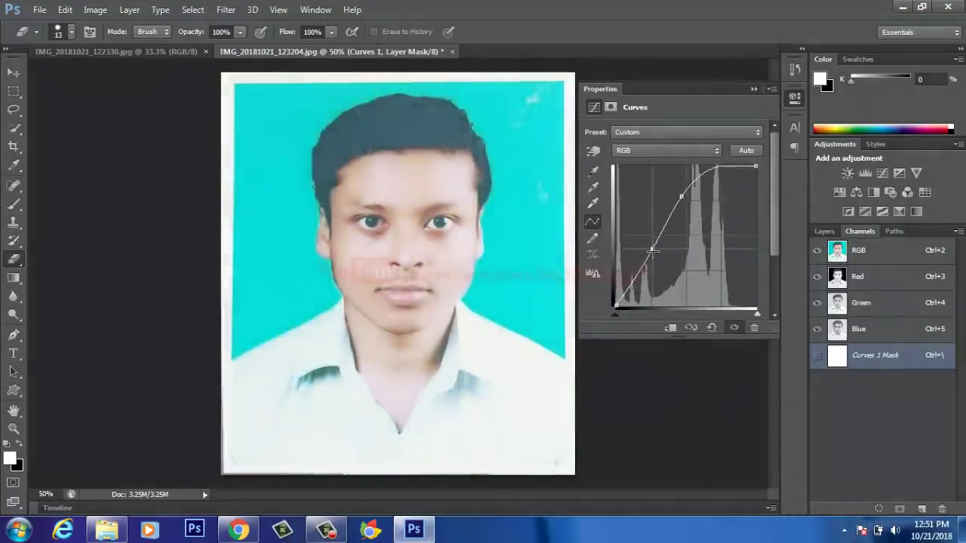
drag(650, 250, 650, 248)
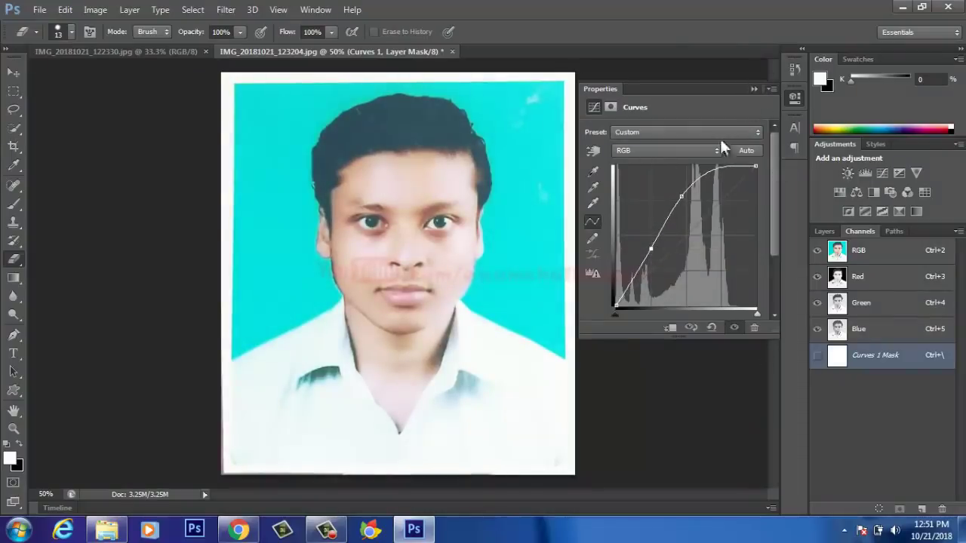
click(753, 89)
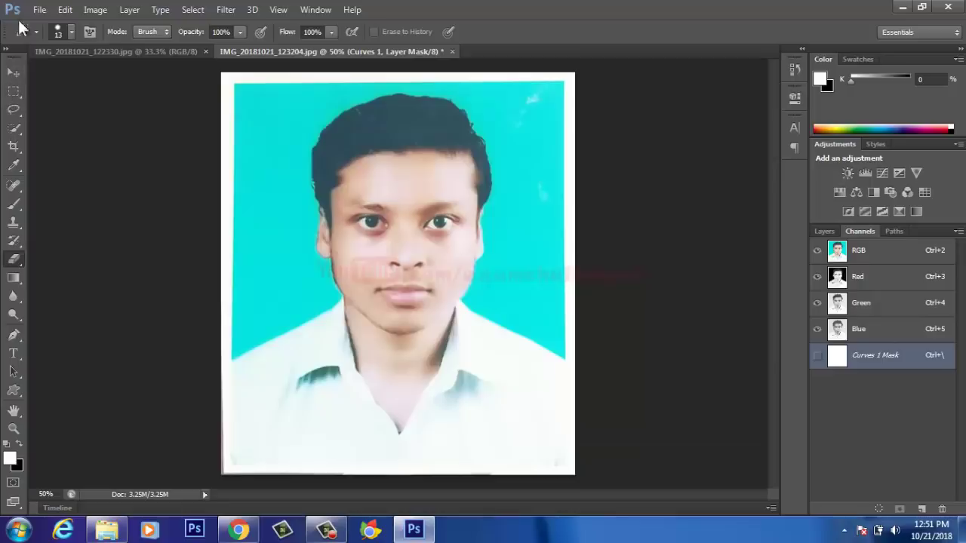
- Save the brightened portrait as a JPEG over IMG_20181021_123204.jpg, and close its document without saving the layered version
click(37, 9)
click(76, 179)
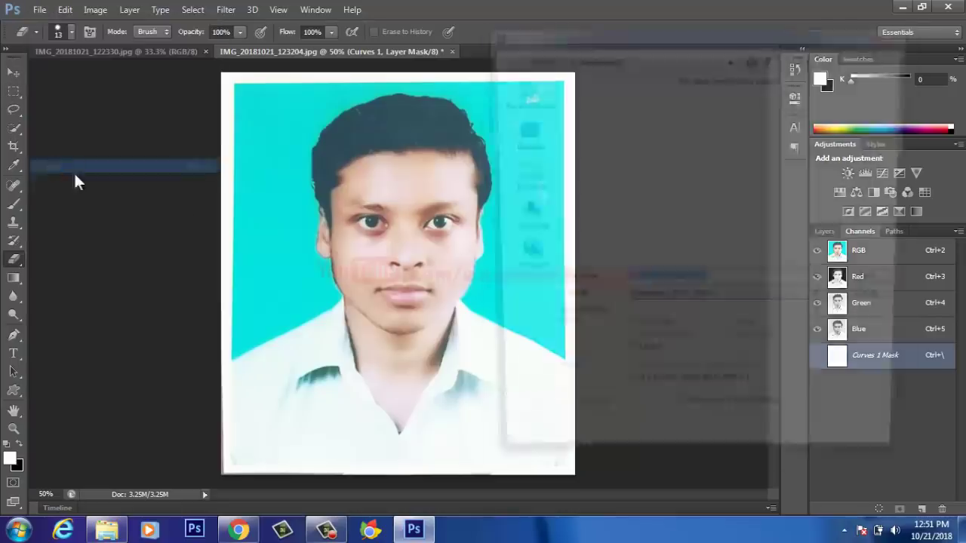
click(662, 306)
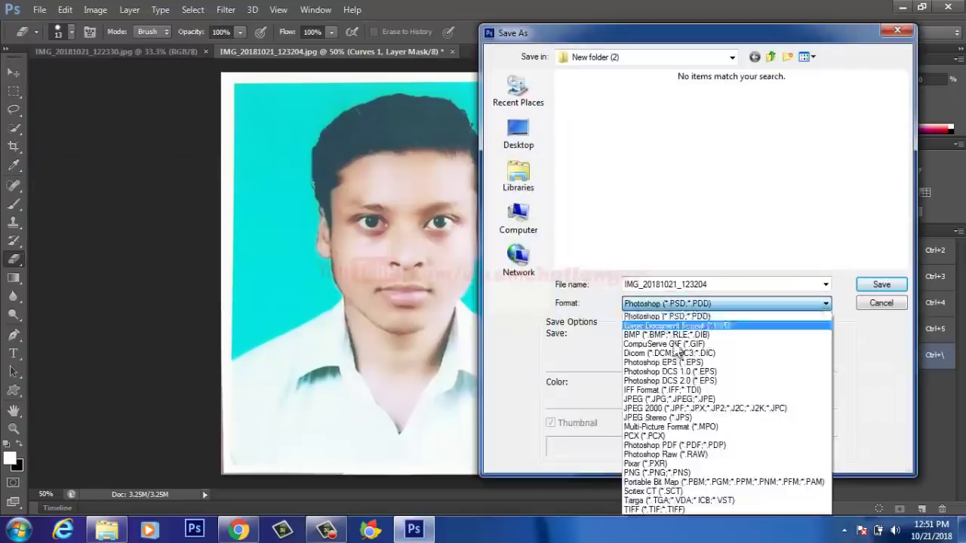
click(682, 399)
click(880, 285)
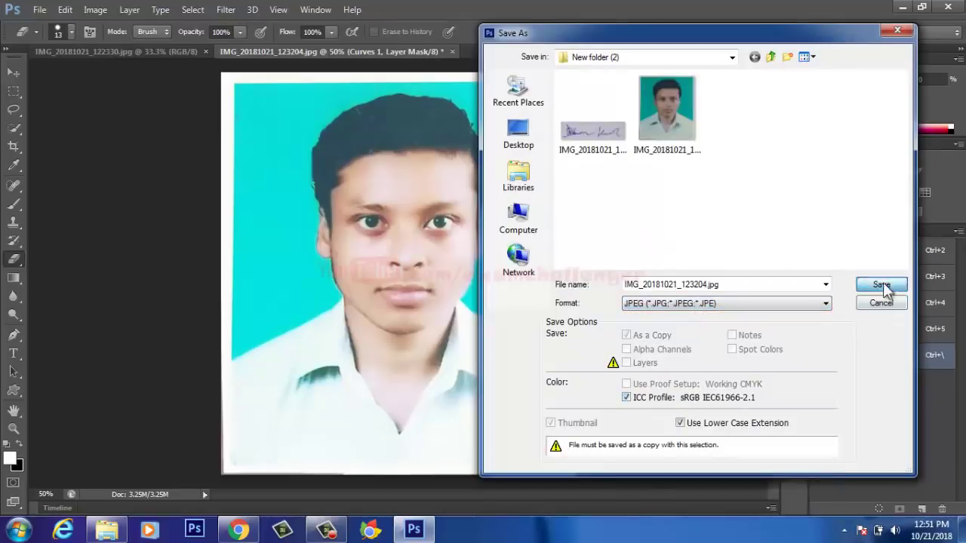
click(413, 200)
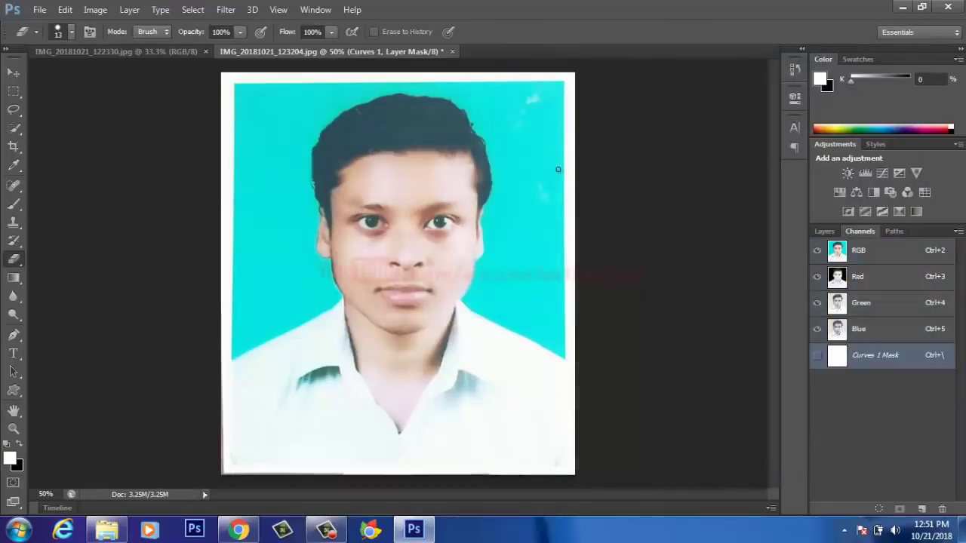
click(451, 51)
click(459, 197)
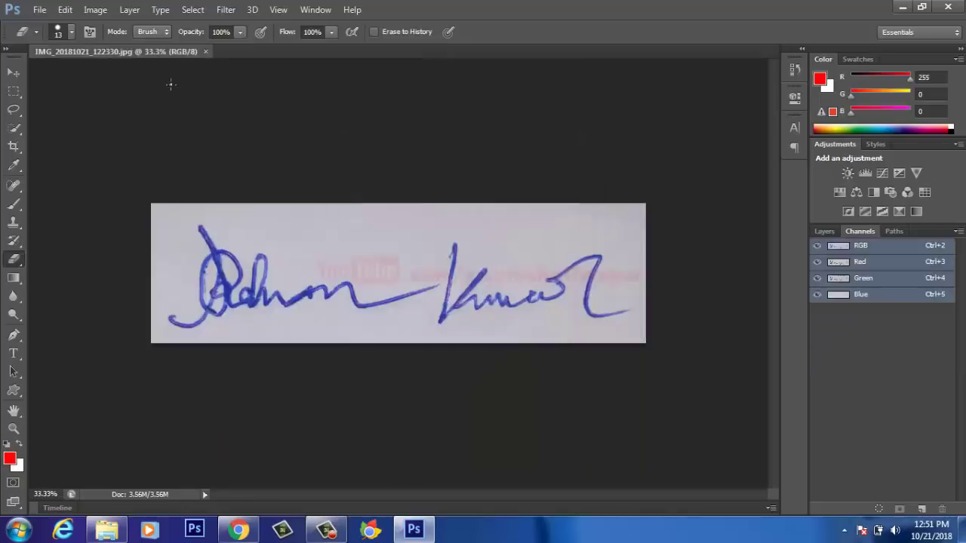
- Whiten the signature's background with a Curves adjustment, raising the upper midtones and pulling down the darker tones to keep the ink strong
click(882, 173)
drag(689, 232, 677, 195)
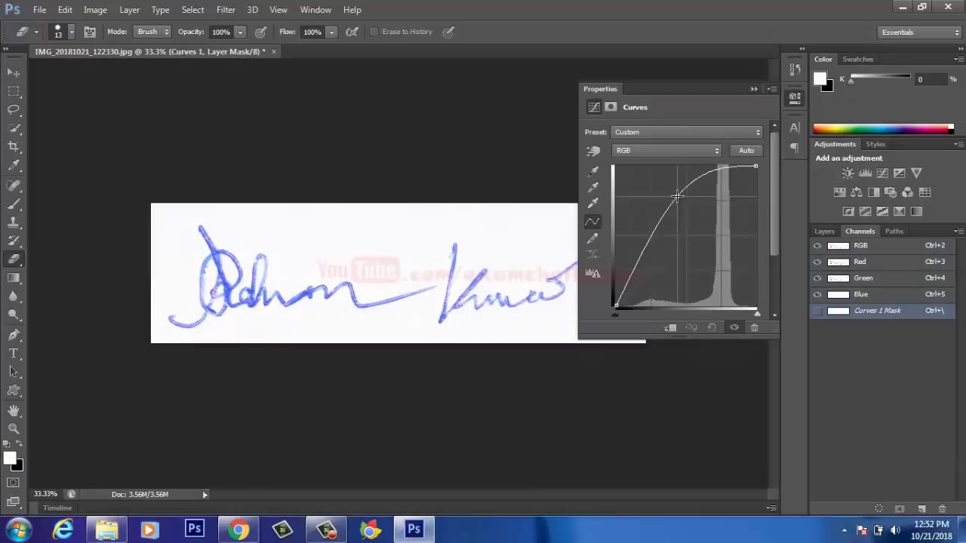
drag(649, 238, 658, 242)
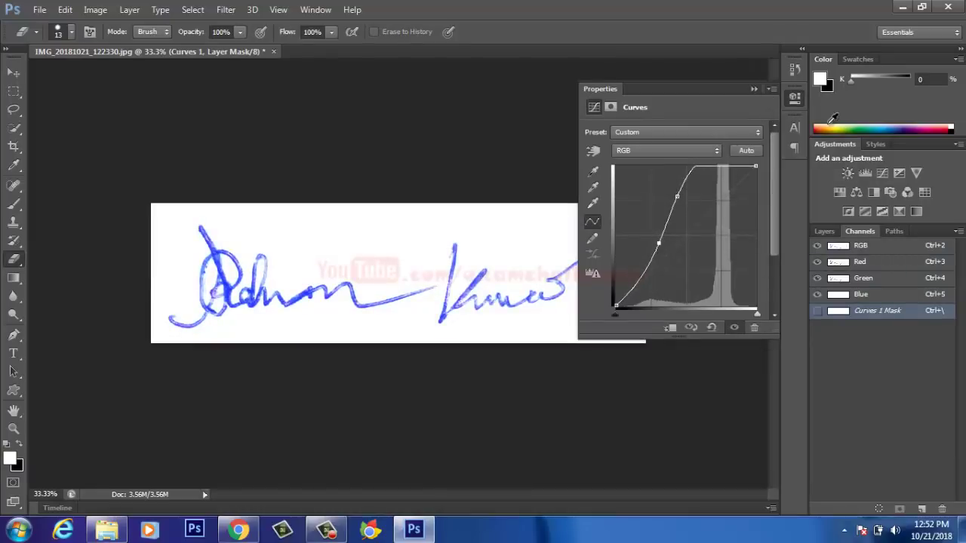
click(751, 88)
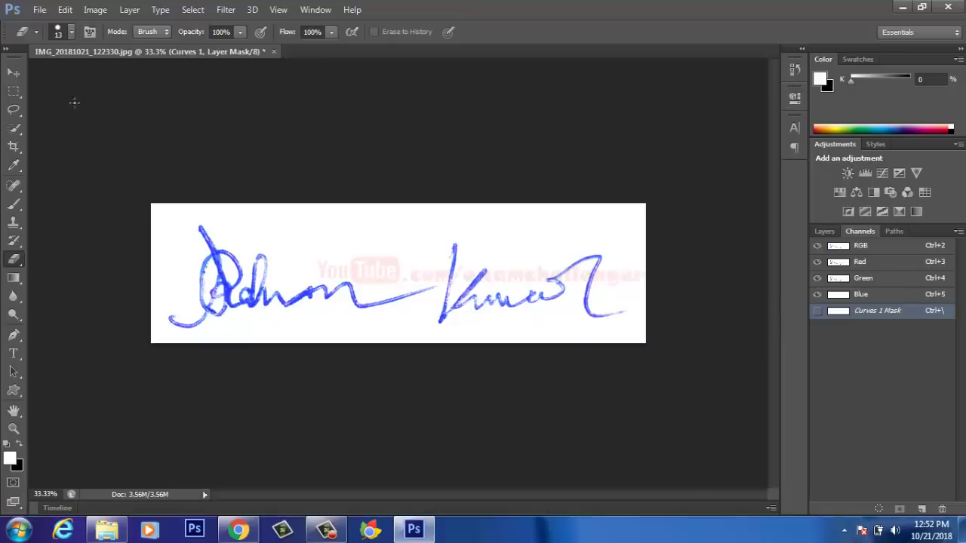
- Save the whitened signature as a JPEG, replacing IMG_20181021_122330.jpg in New folder (2)
click(38, 10)
click(72, 167)
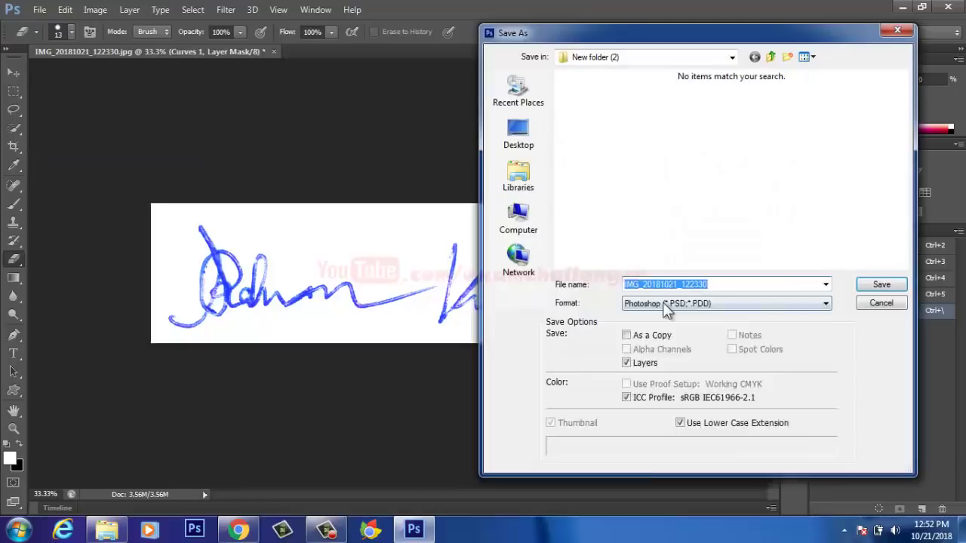
click(641, 304)
click(672, 399)
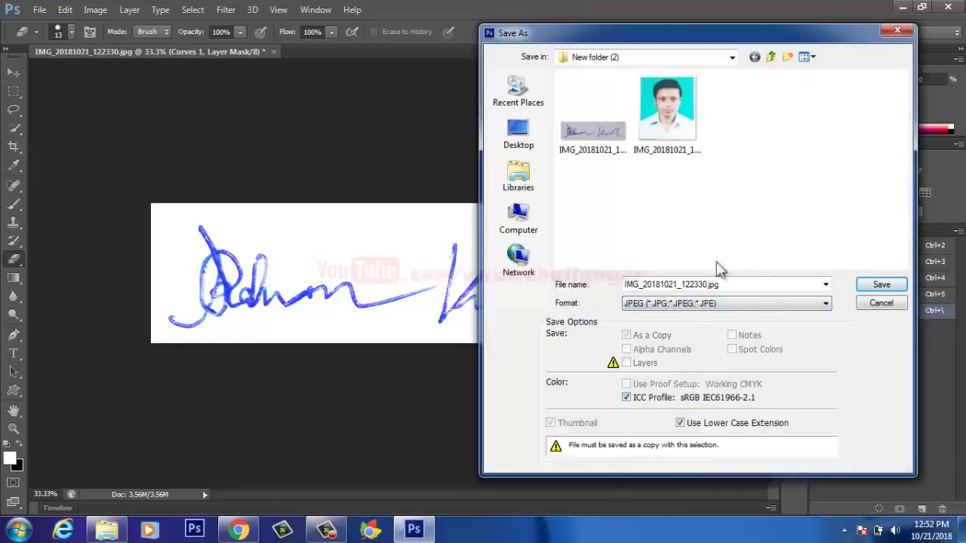
click(877, 287)
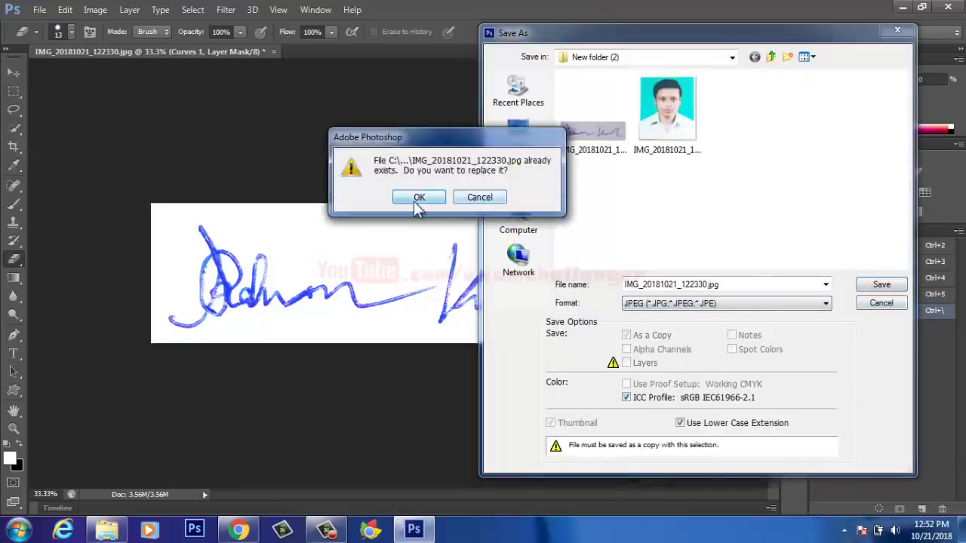
click(412, 199)
click(564, 132)
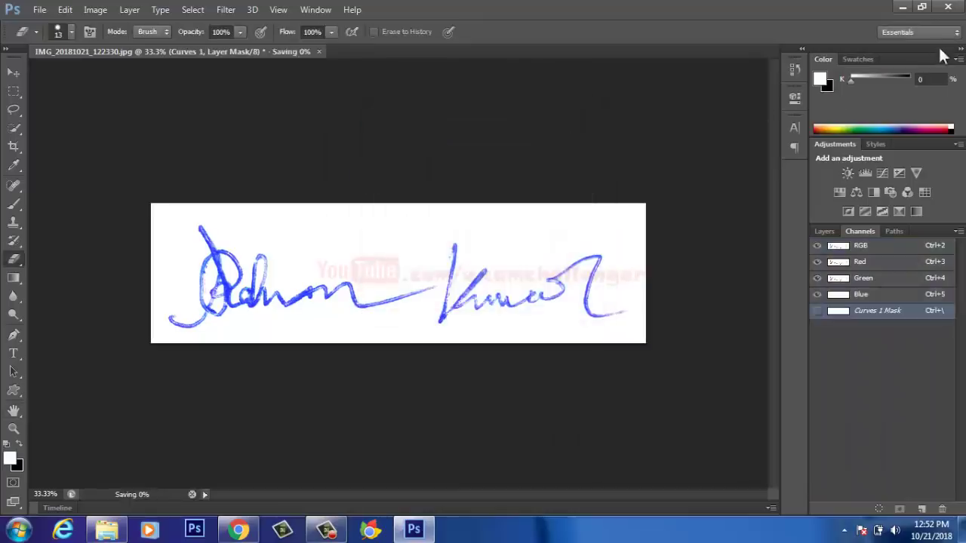
- Close Photoshop without saving the layered signature document
click(948, 9)
click(468, 198)
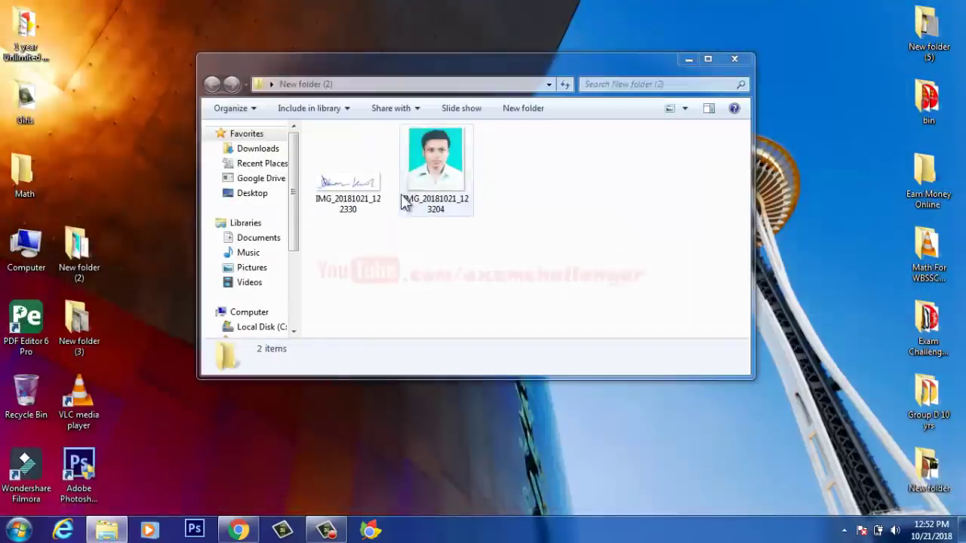
- Preview the saved signature and portrait images, and check their file sizes in New folder (2)
double_click(370, 195)
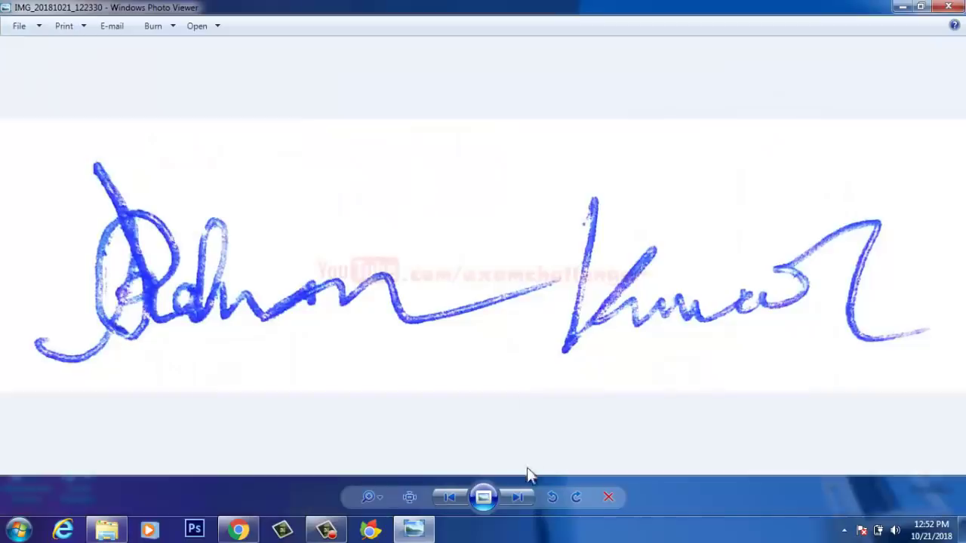
click(525, 491)
click(525, 490)
click(949, 6)
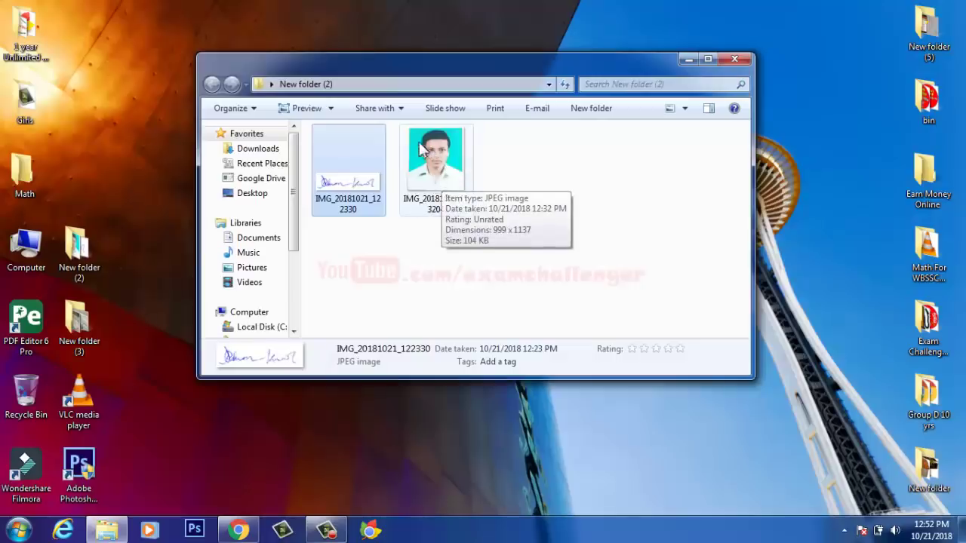
mouse_move(352, 196)
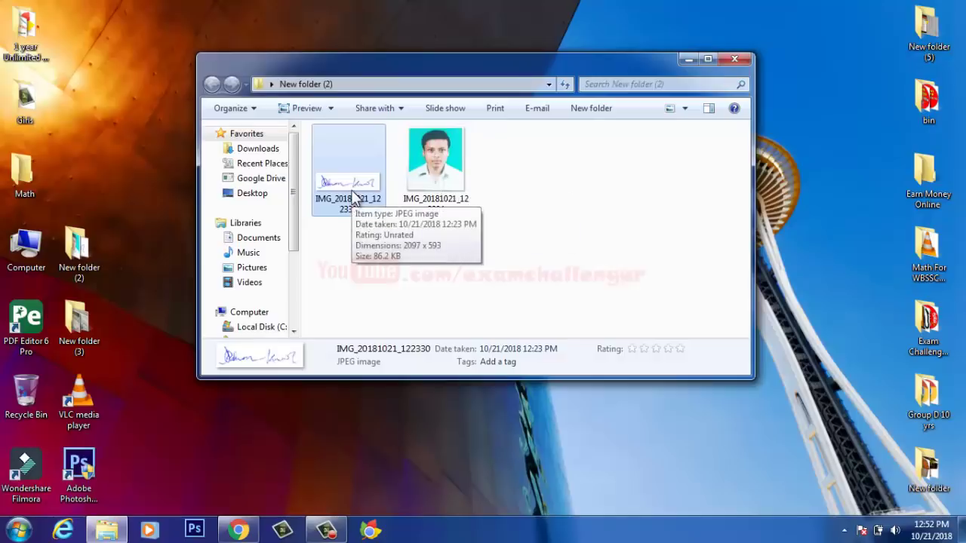
click(345, 231)
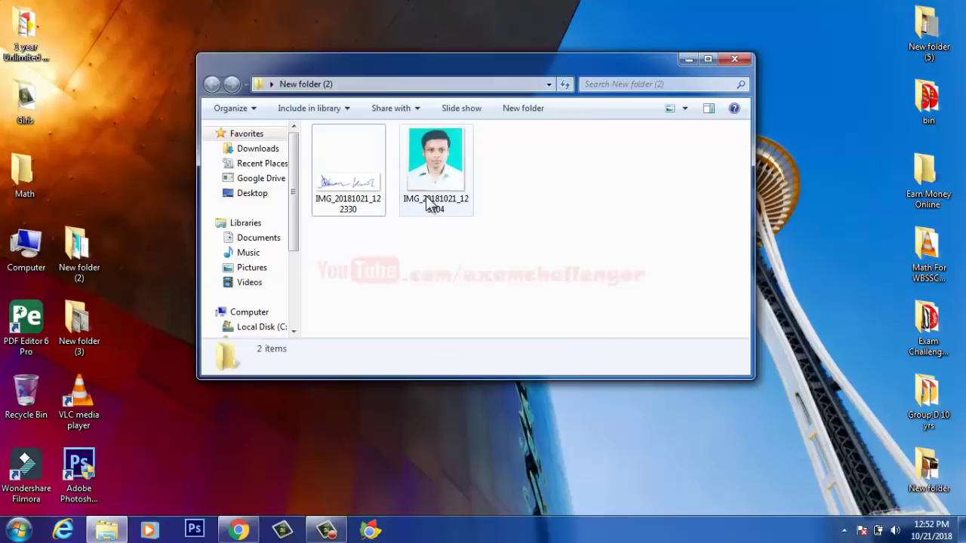
mouse_move(428, 202)
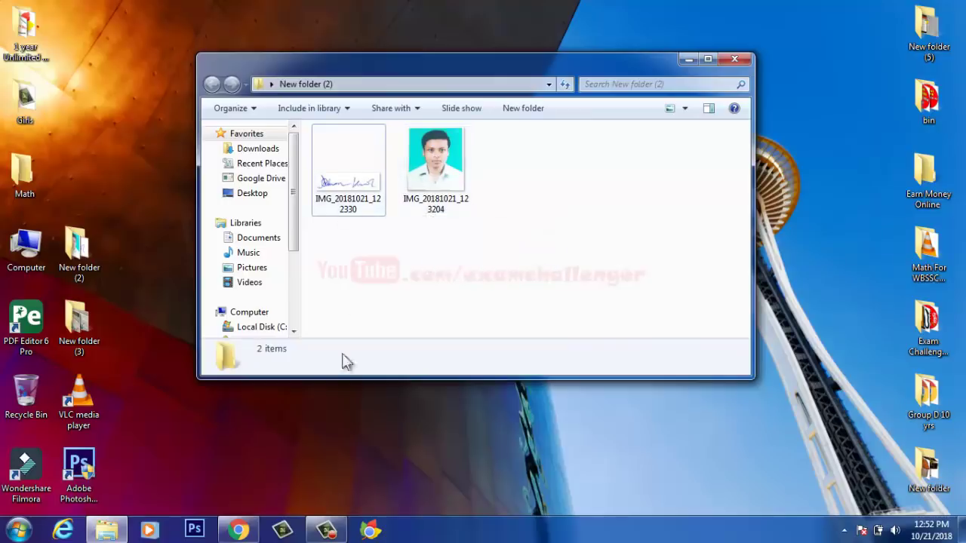
- Open the portrait IMG_20181021_123204 in Paint for editing, with the whole picture in view
right_click(448, 171)
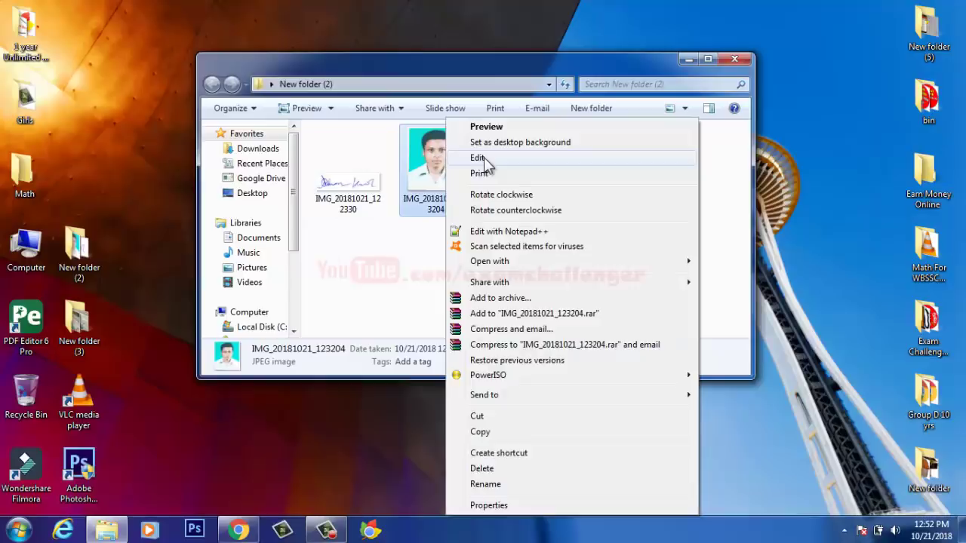
click(483, 157)
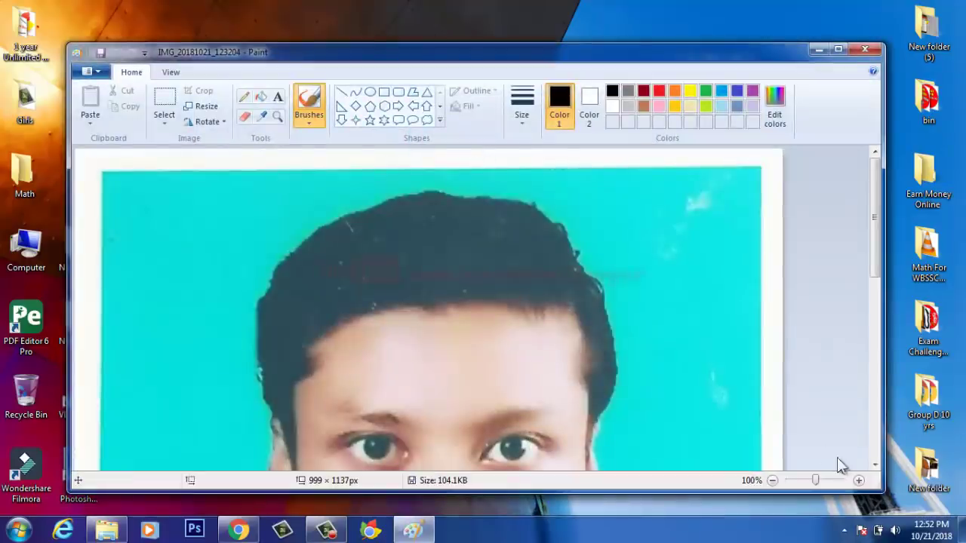
click(770, 481)
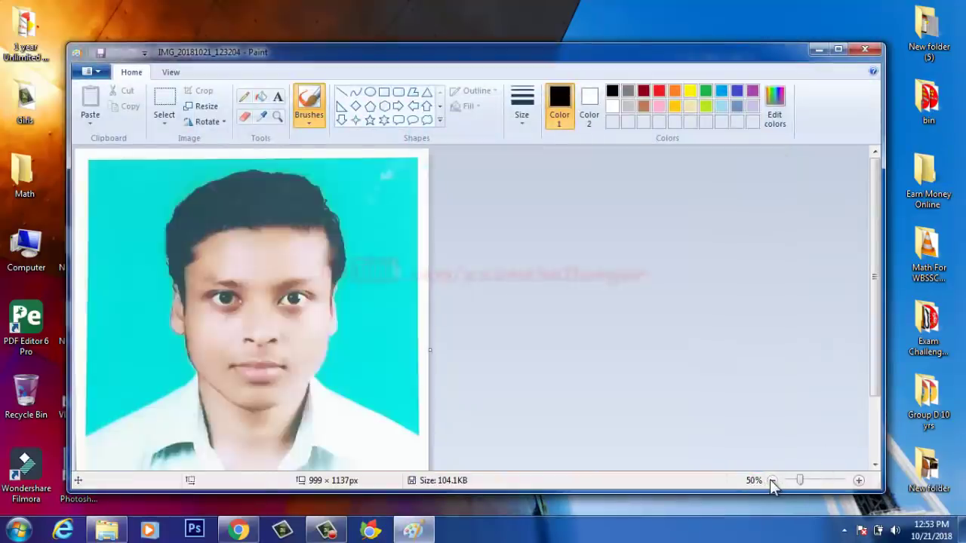
click(771, 480)
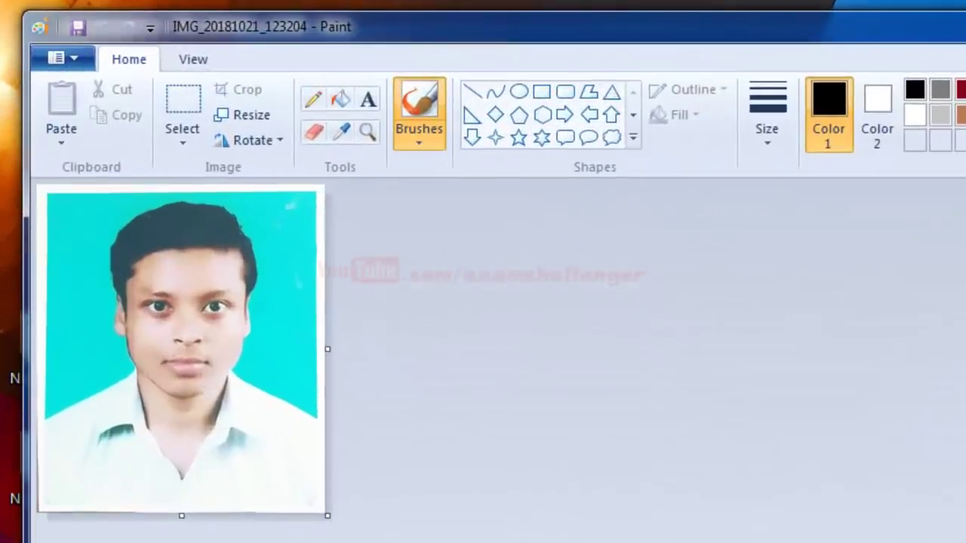
click(245, 116)
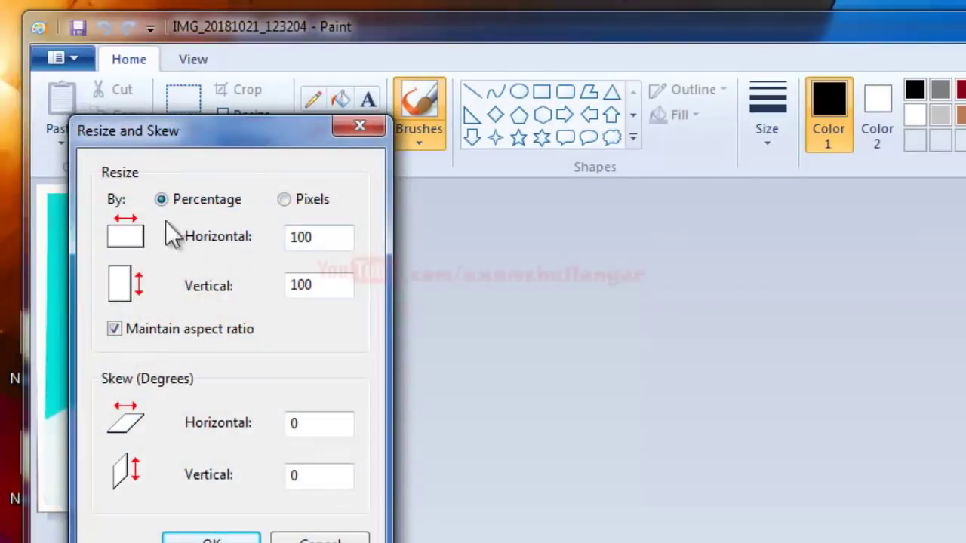
click(284, 200)
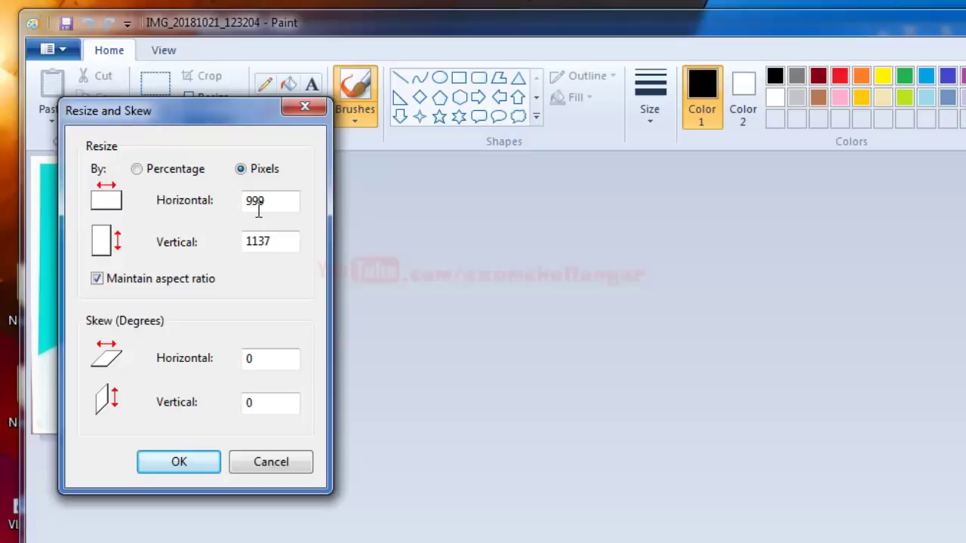
click(136, 169)
drag(214, 120, 611, 134)
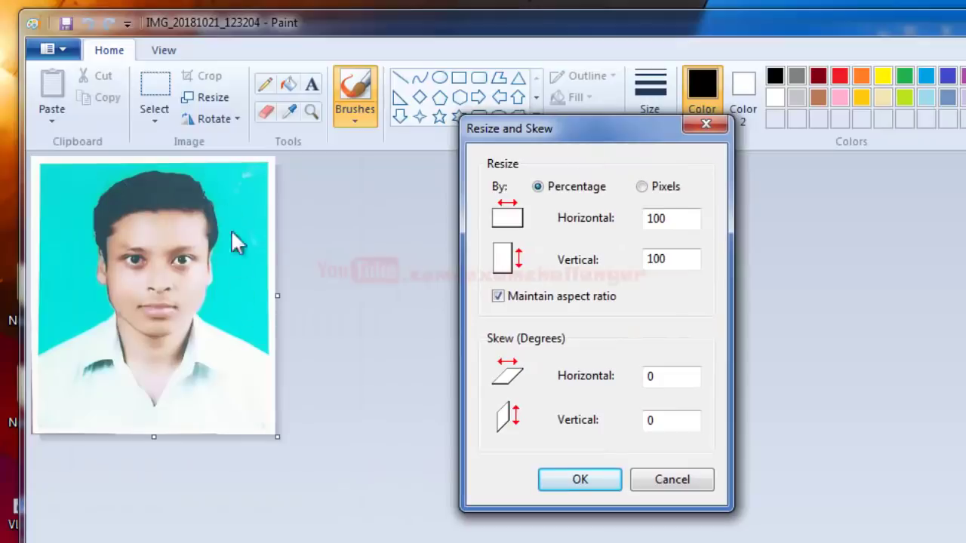
drag(670, 258, 630, 257)
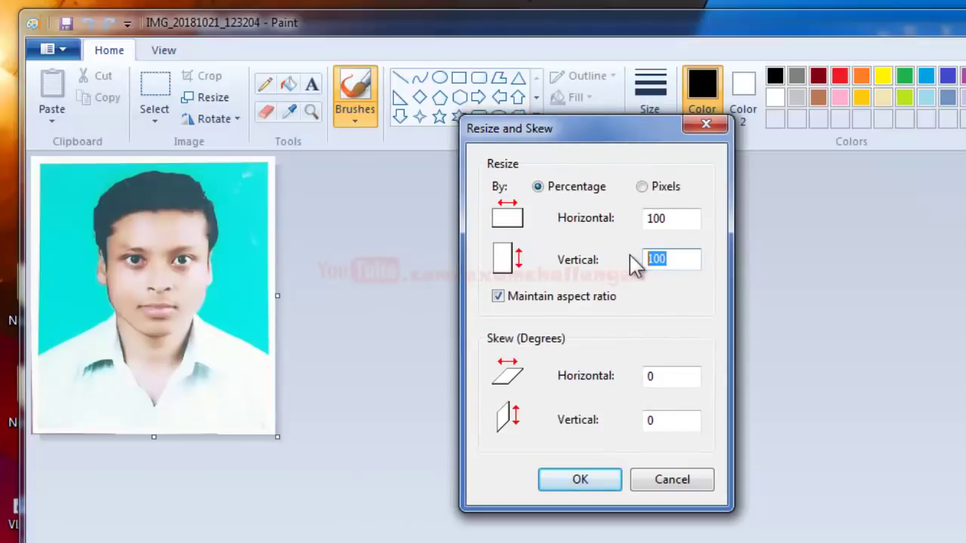
text(50)
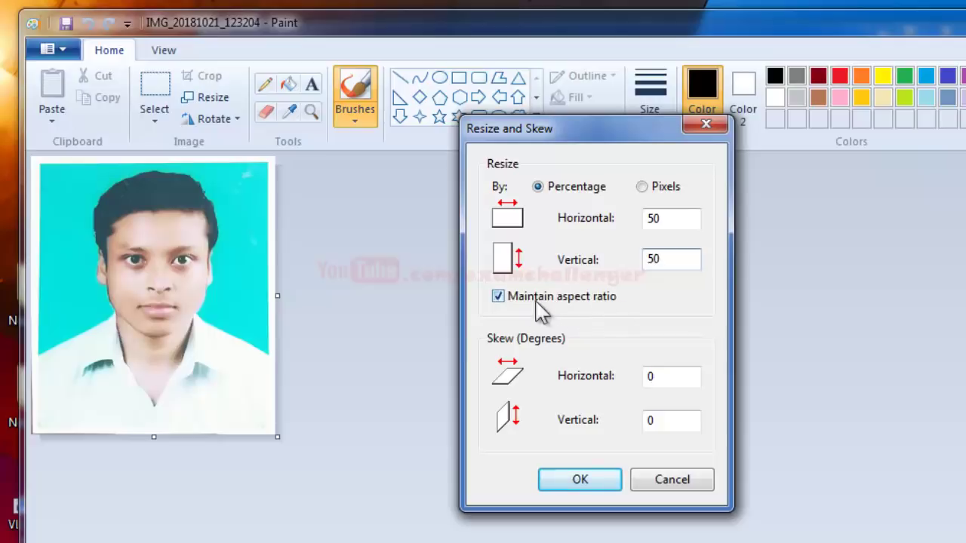
click(498, 295)
drag(669, 259, 630, 261)
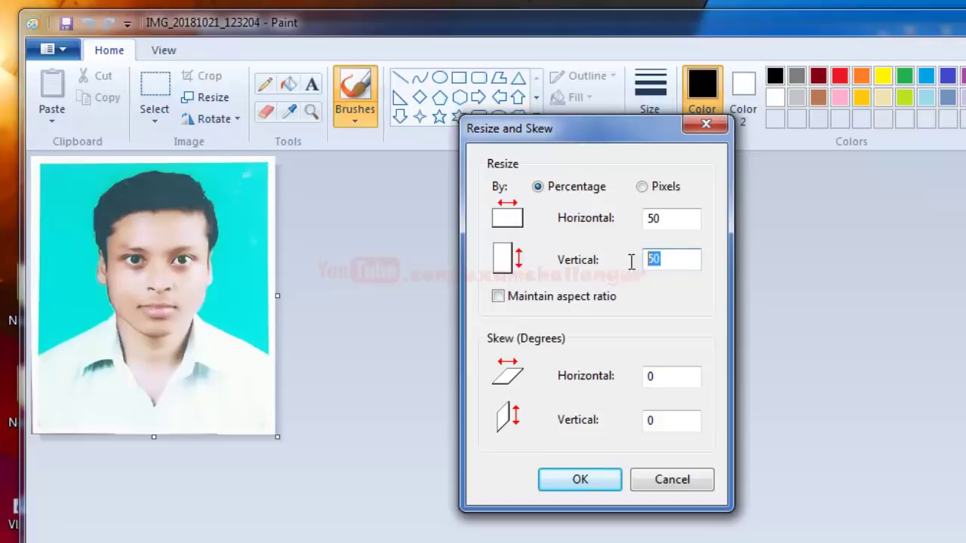
double_click(652, 218)
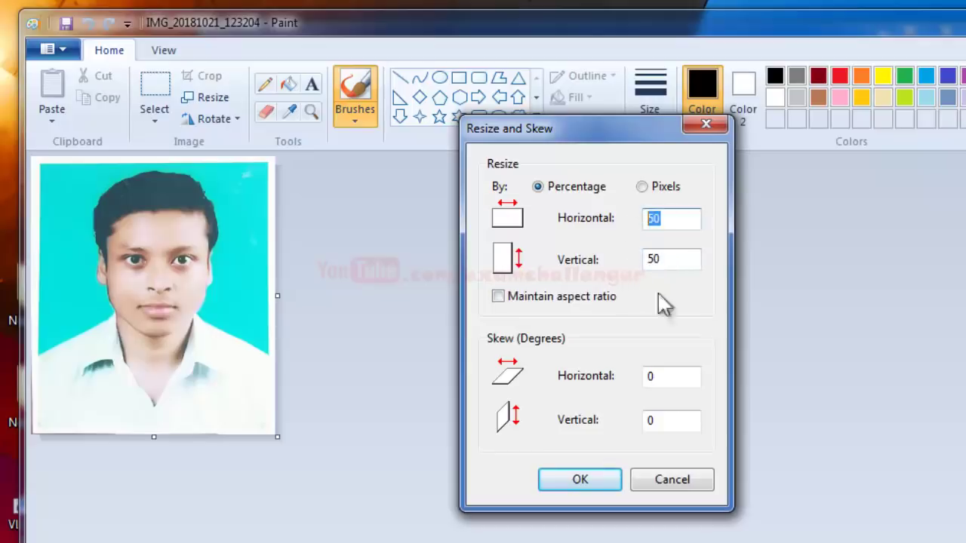
click(498, 296)
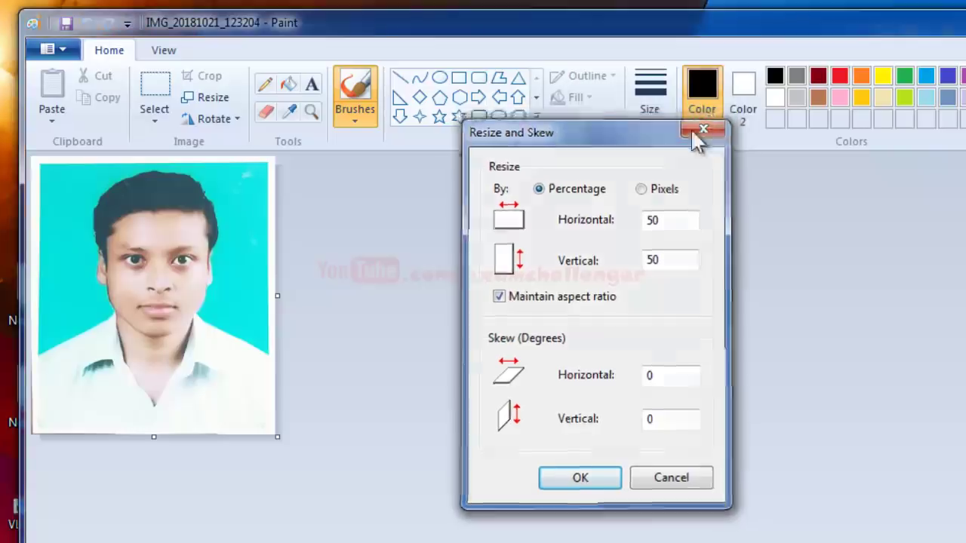
click(704, 125)
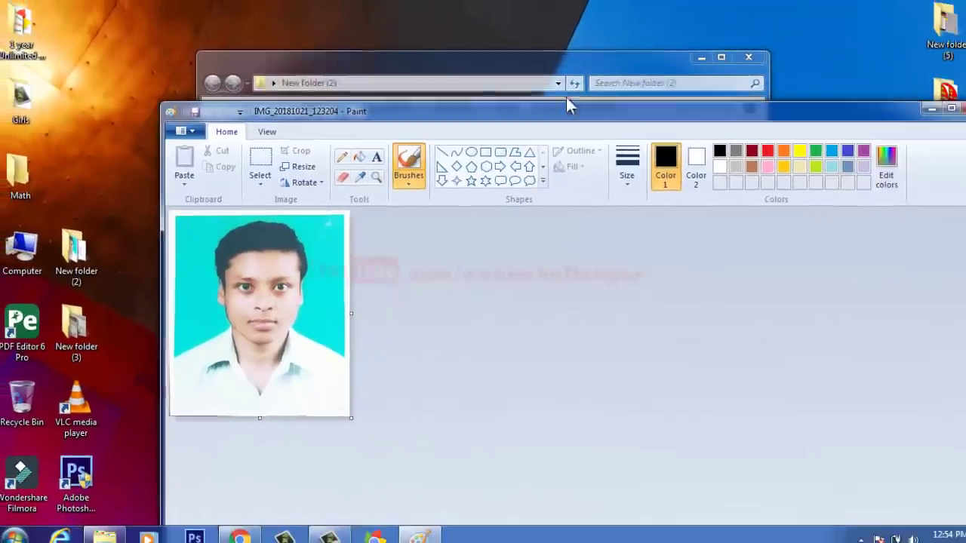
- Open the signature IMG_20181021_122330 in a second Paint window, and close its photo preview
click(556, 76)
double_click(378, 162)
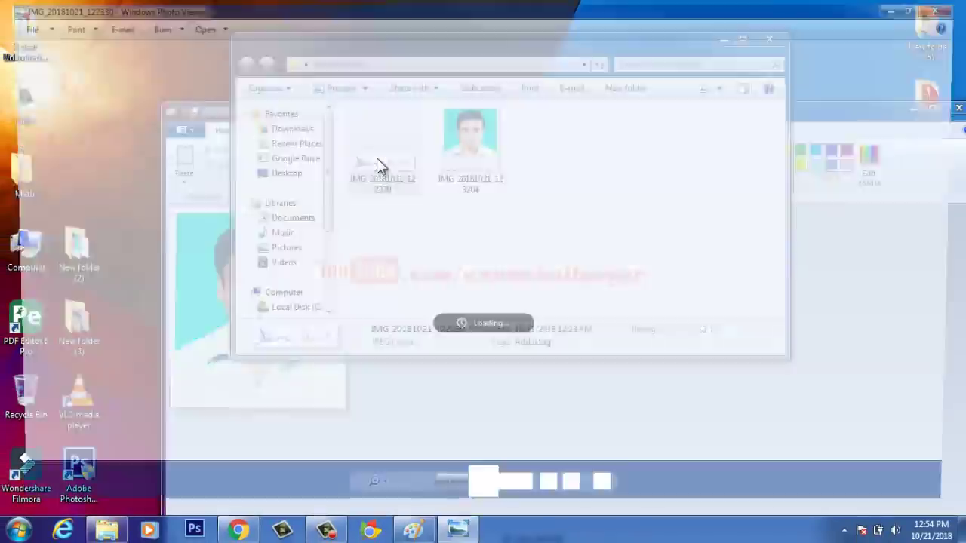
right_click(721, 137)
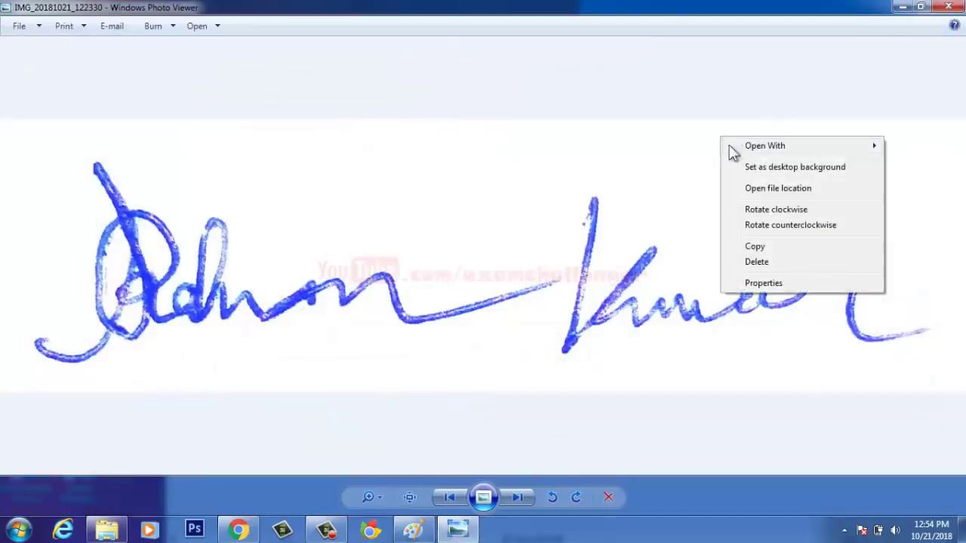
mouse_move(765, 148)
click(593, 148)
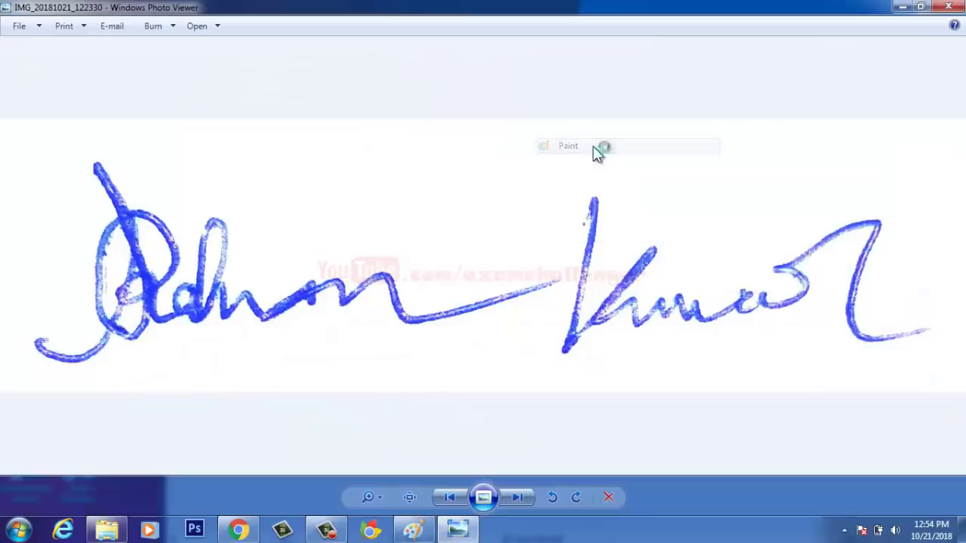
click(958, 7)
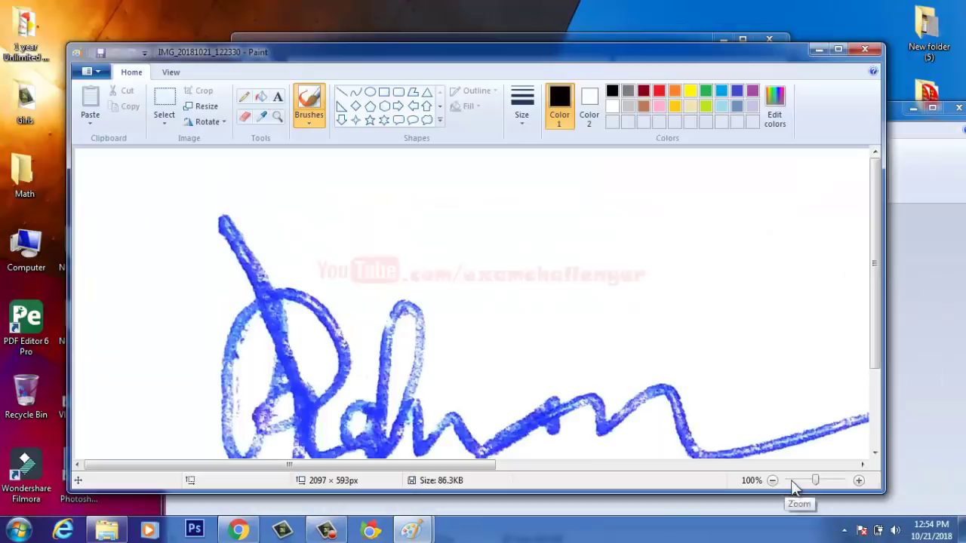
click(792, 480)
click(792, 480)
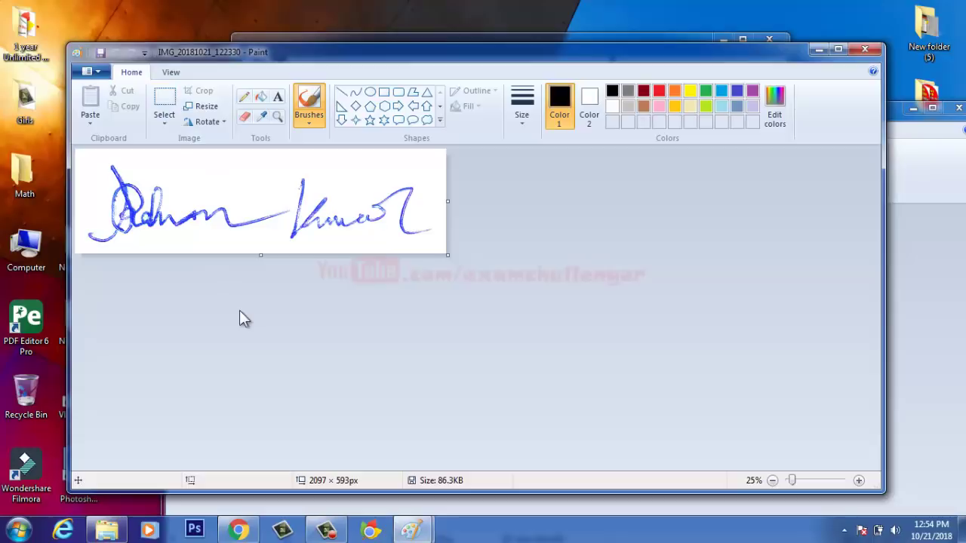
- Select the entire signature image with a rectangular selection and copy it
key(ctrl+a)
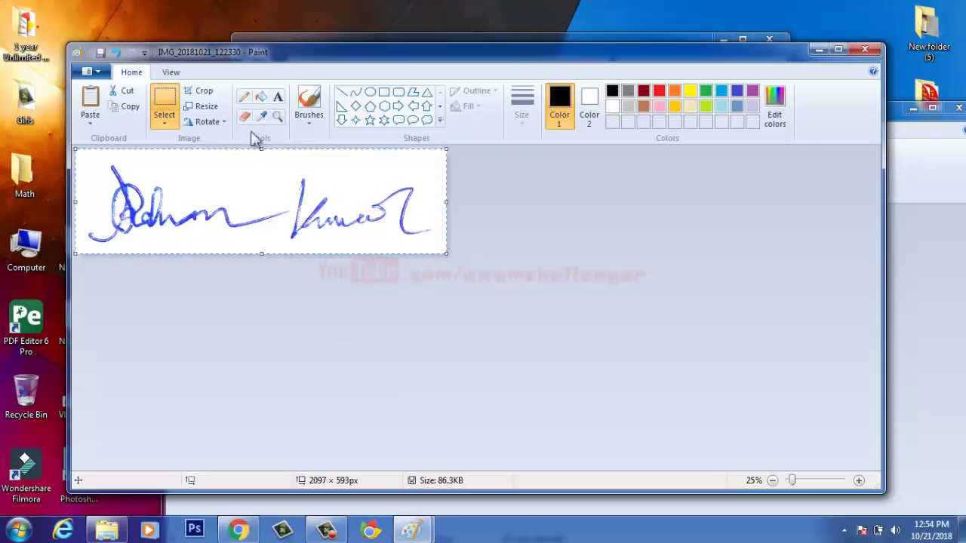
click(164, 102)
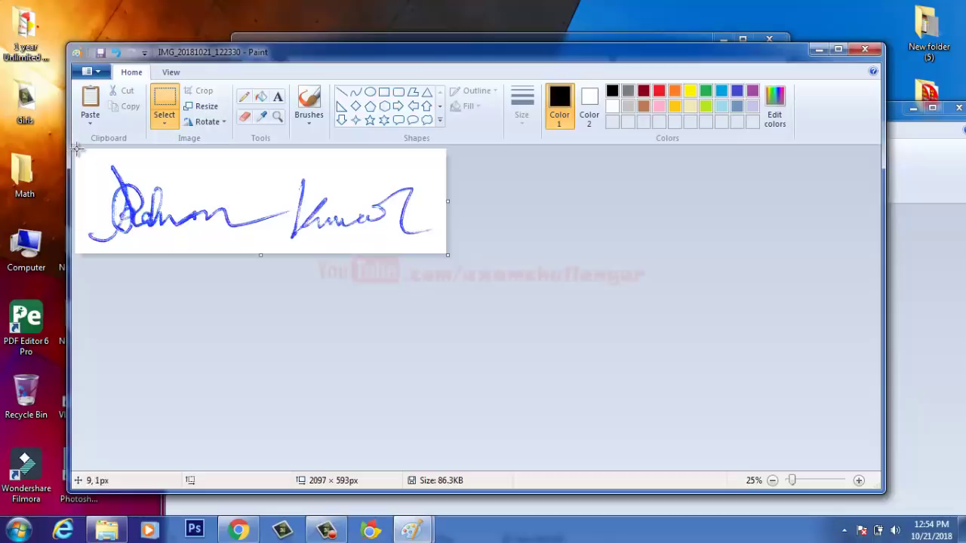
mouse_move(76, 148)
mouse_down()
mouse_move(233, 205)
mouse_move(457, 254)
mouse_up()
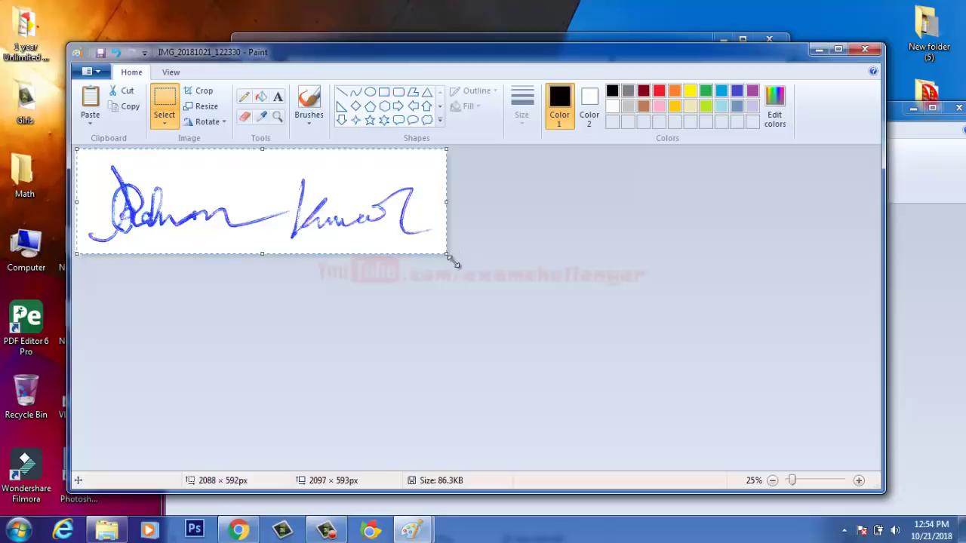
right_click(389, 182)
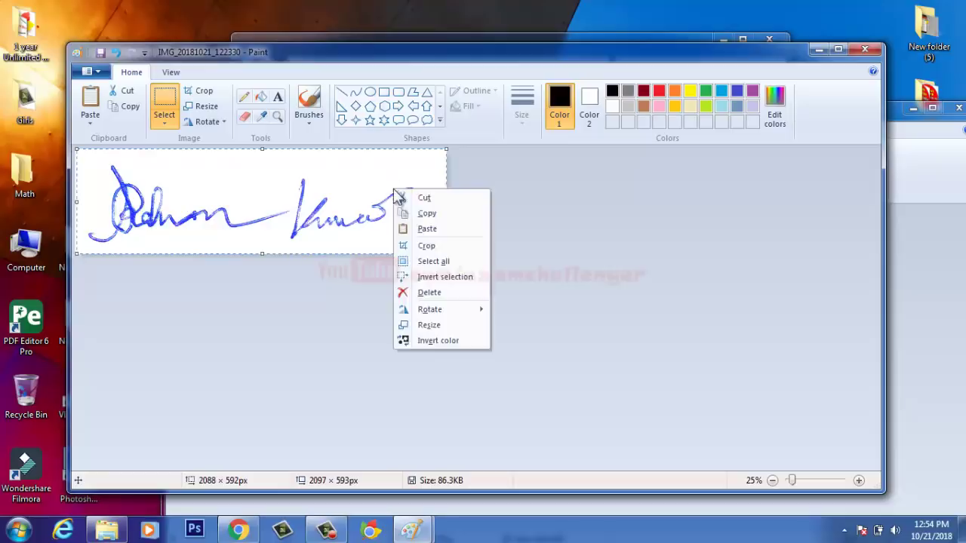
click(433, 216)
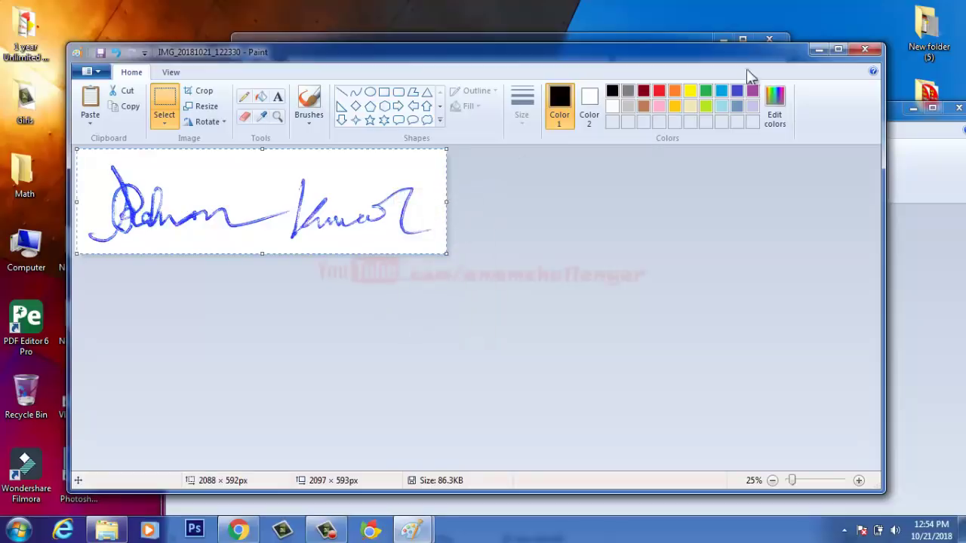
- Open the portrait IMG_20181021_123204 from New folder (2) in place of the signature, without saving changes to the signature file
mouse_move(802, 52)
mouse_down()
mouse_move(797, 191)
mouse_move(821, 44)
mouse_up()
click(125, 65)
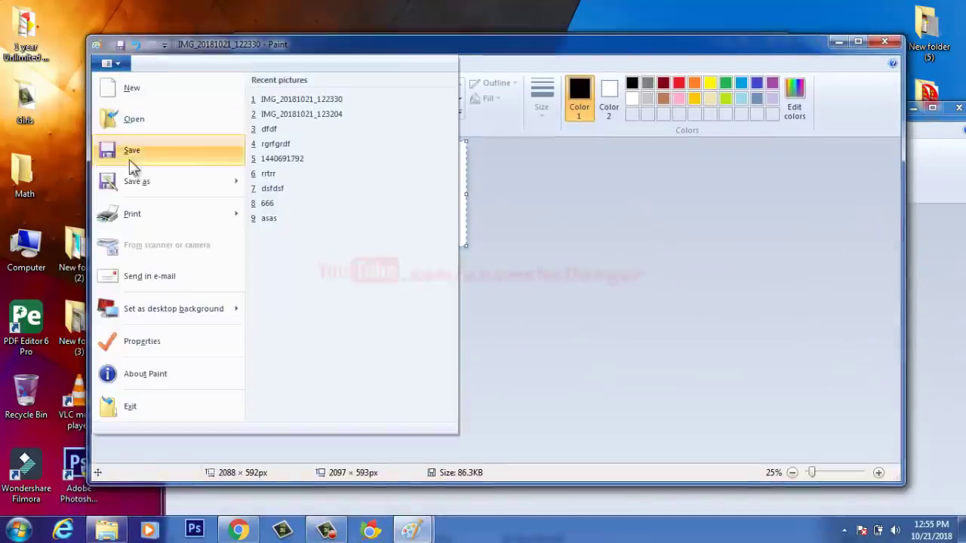
click(136, 122)
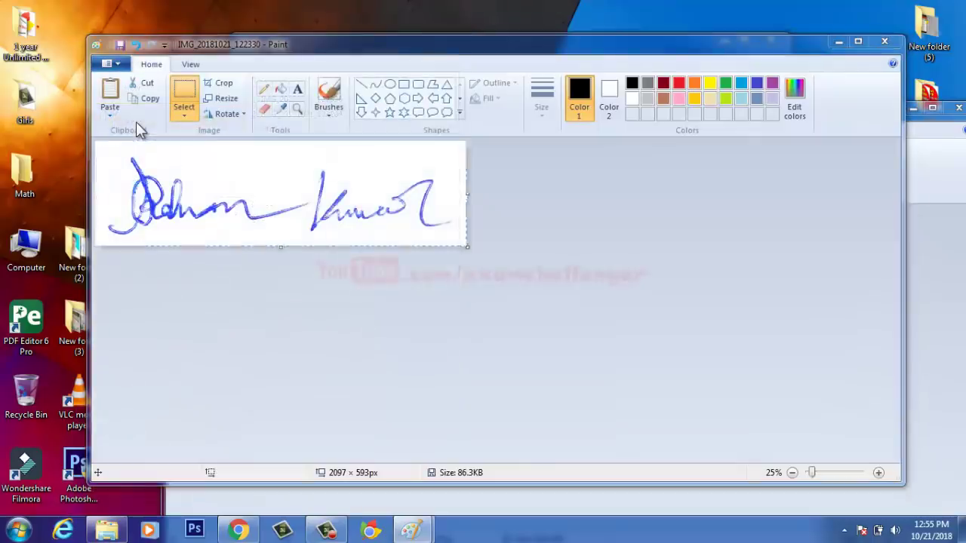
drag(730, 199, 735, 341)
double_click(475, 339)
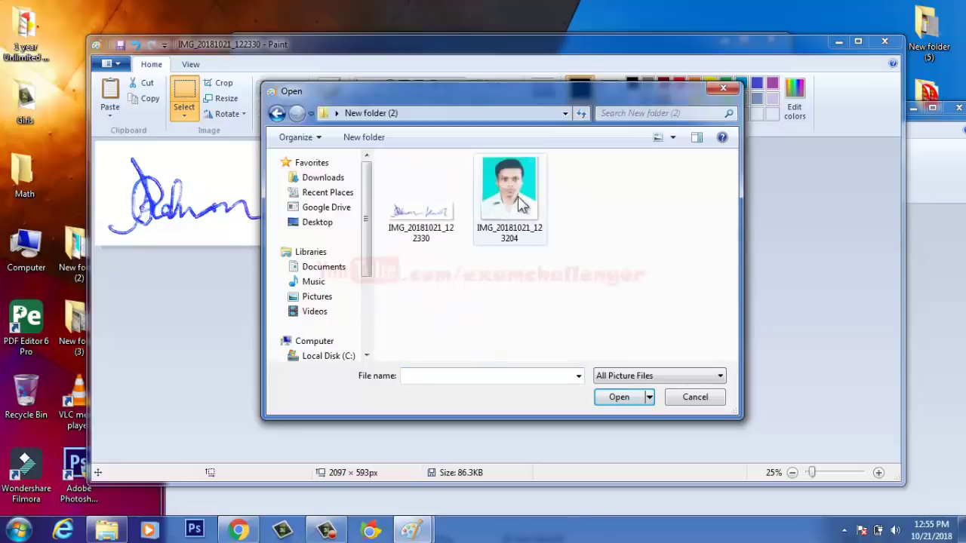
double_click(513, 214)
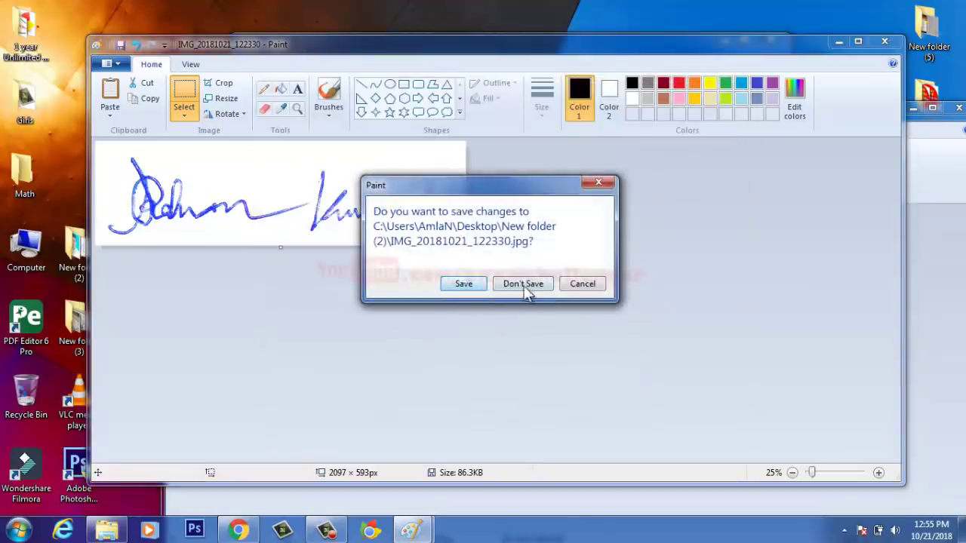
click(526, 284)
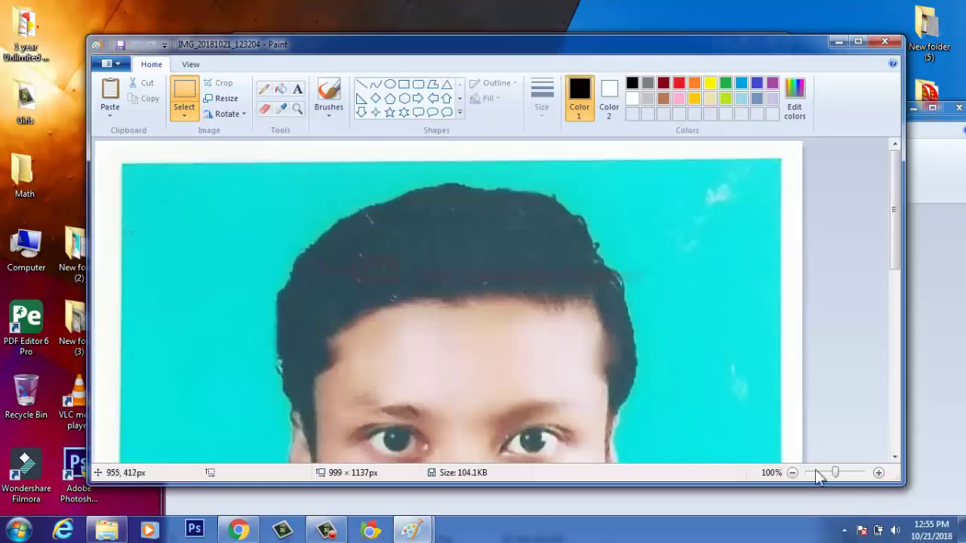
click(792, 473)
click(792, 473)
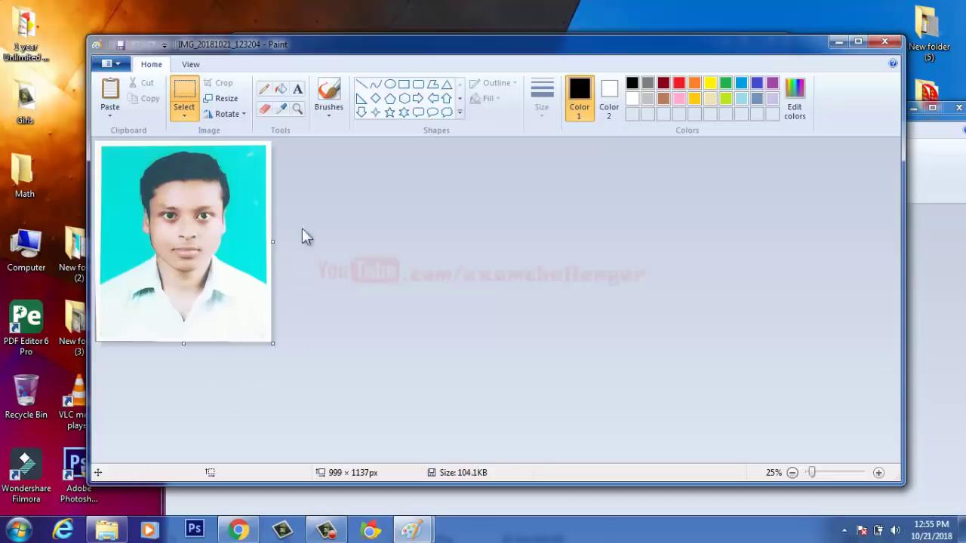
right_click(157, 199)
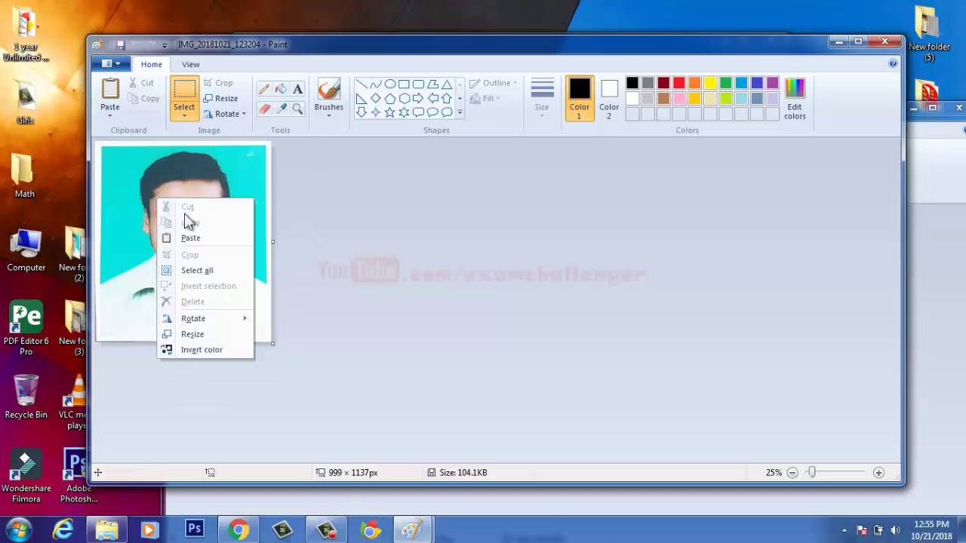
click(190, 238)
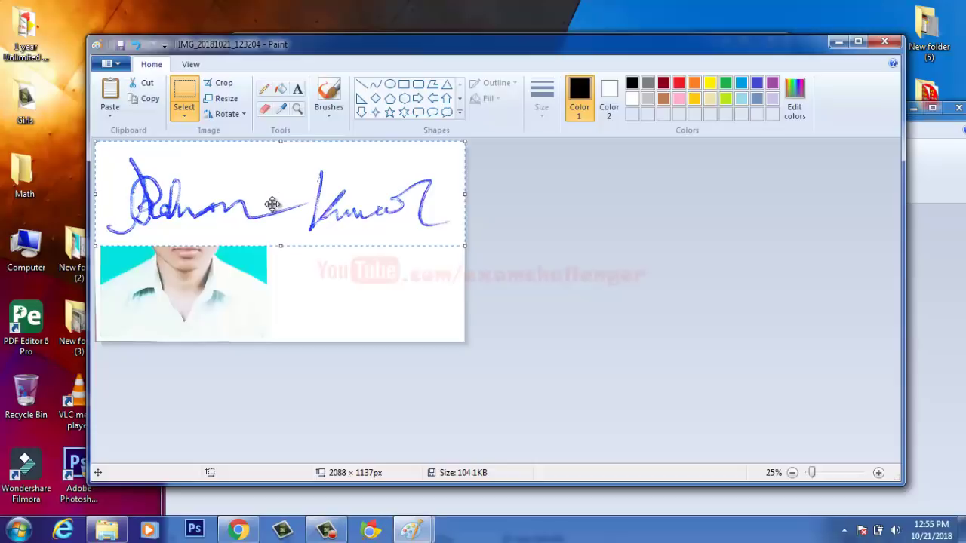
key(ctrl+z)
key(ctrl+z)
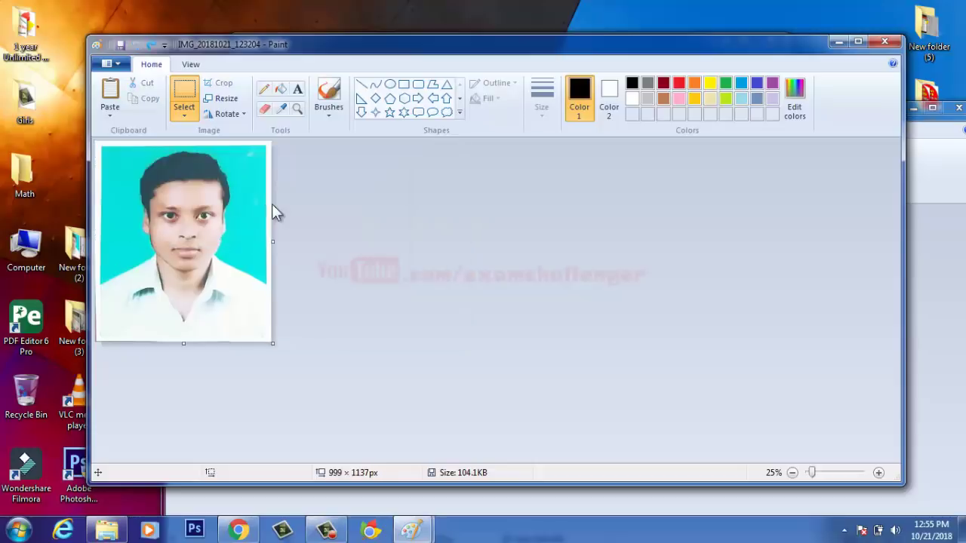
- Extend the canvas below the portrait to a height of about 1500 px and paste the copied signature
drag(183, 344, 186, 407)
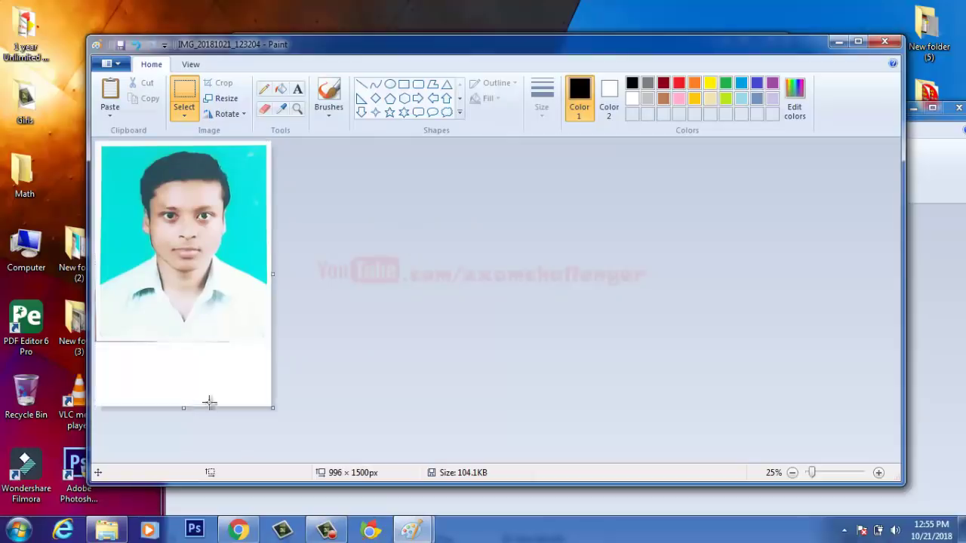
click(413, 332)
right_click(237, 219)
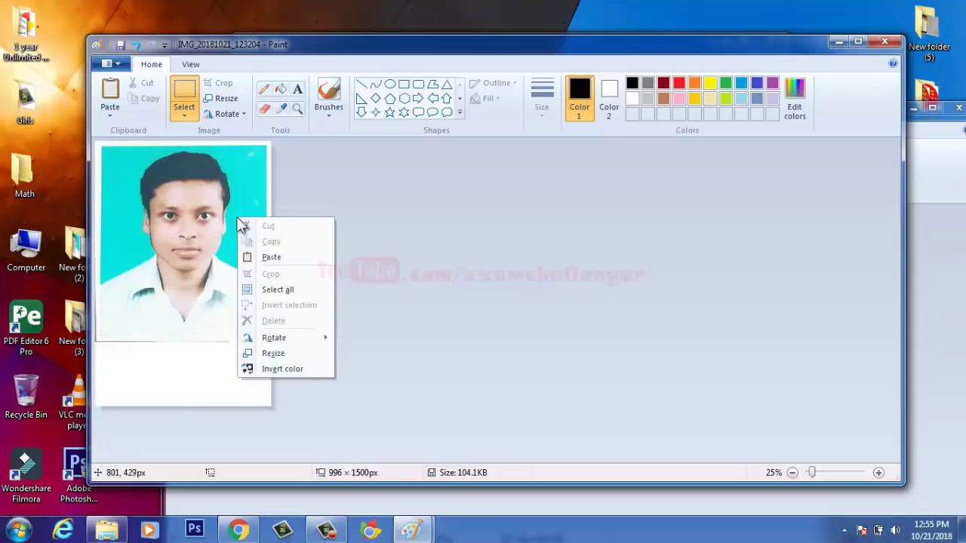
click(263, 256)
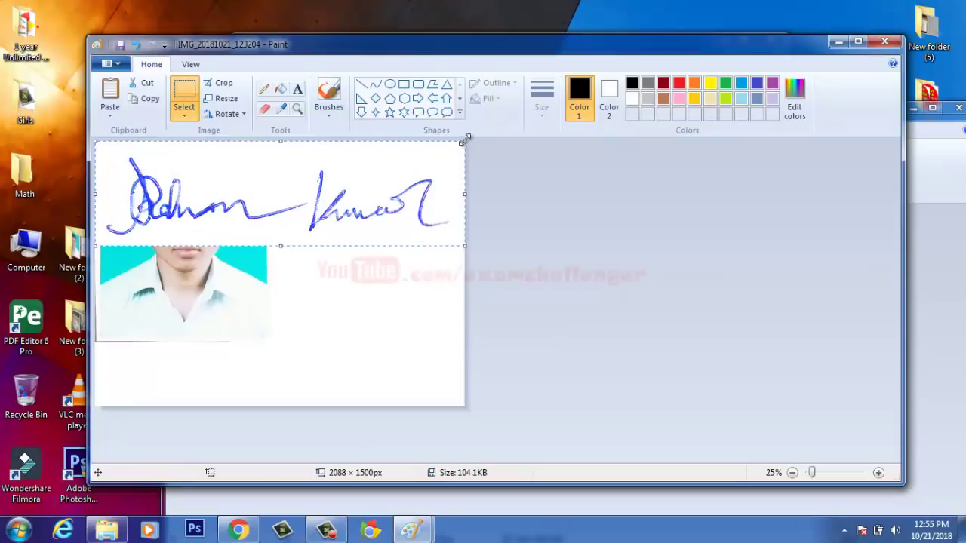
- Shrink the pasted signature to about 1000 × 292 px and place it directly below the portrait
mouse_move(465, 142)
mouse_down()
mouse_move(324, 192)
mouse_move(355, 195)
mouse_up()
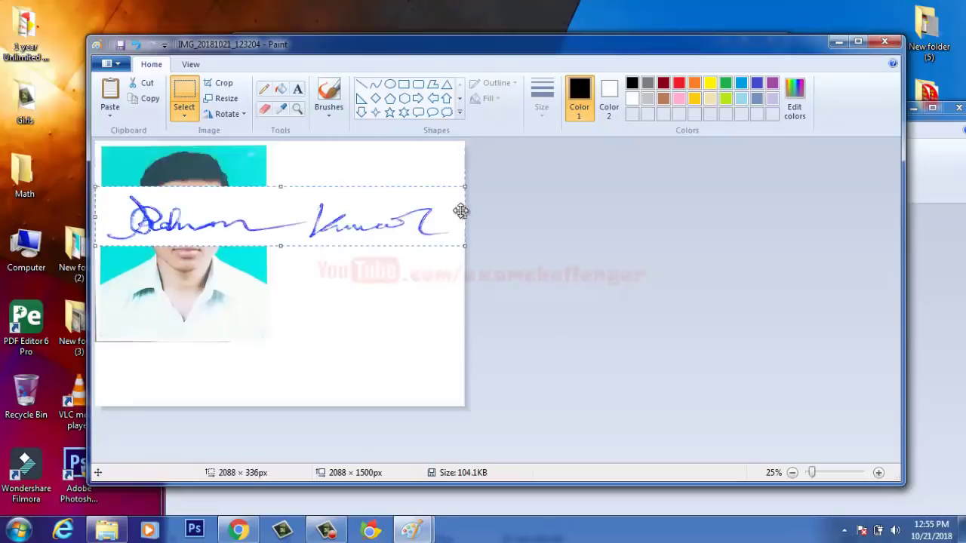
mouse_move(464, 216)
mouse_down()
mouse_move(272, 217)
mouse_move(215, 306)
mouse_move(213, 367)
mouse_up()
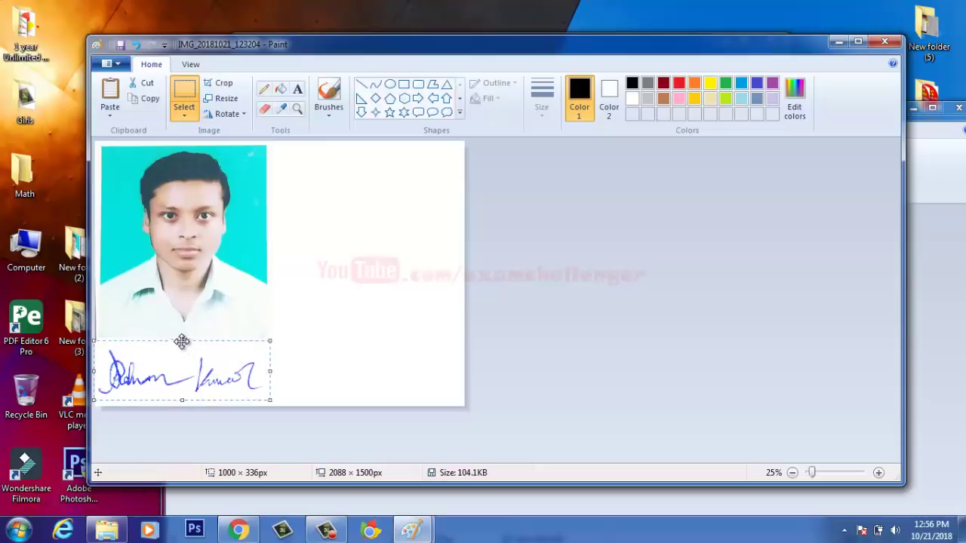
drag(182, 340, 190, 360)
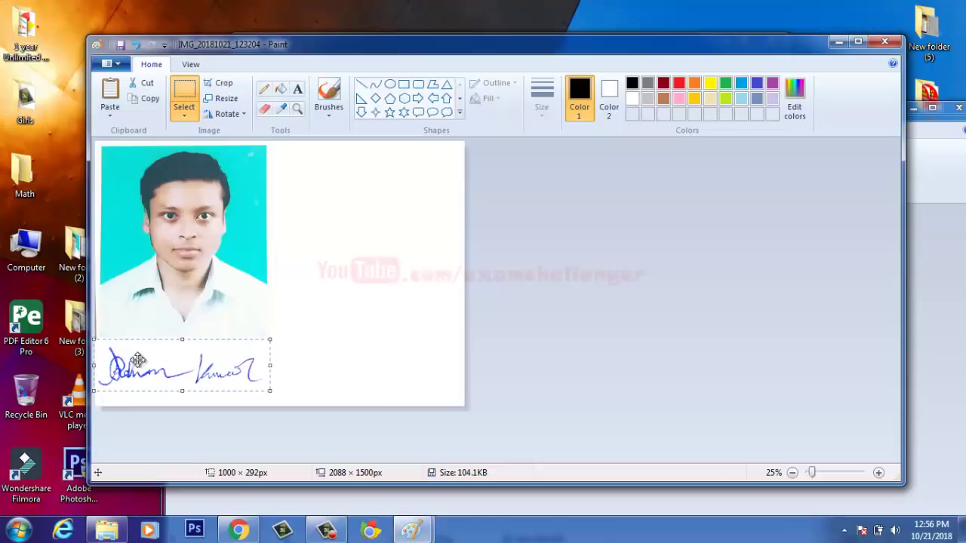
click(304, 345)
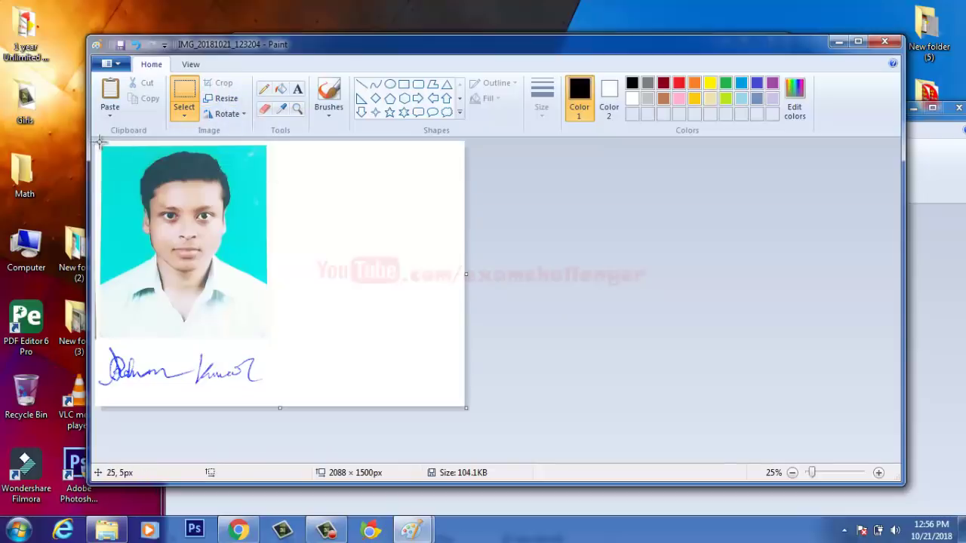
- Crop the canvas around the portrait and signature, trimming it to about 948 × 1404 px
mouse_move(100, 146)
mouse_down()
mouse_move(103, 182)
mouse_move(176, 310)
mouse_move(219, 363)
mouse_move(277, 390)
mouse_move(267, 388)
mouse_up()
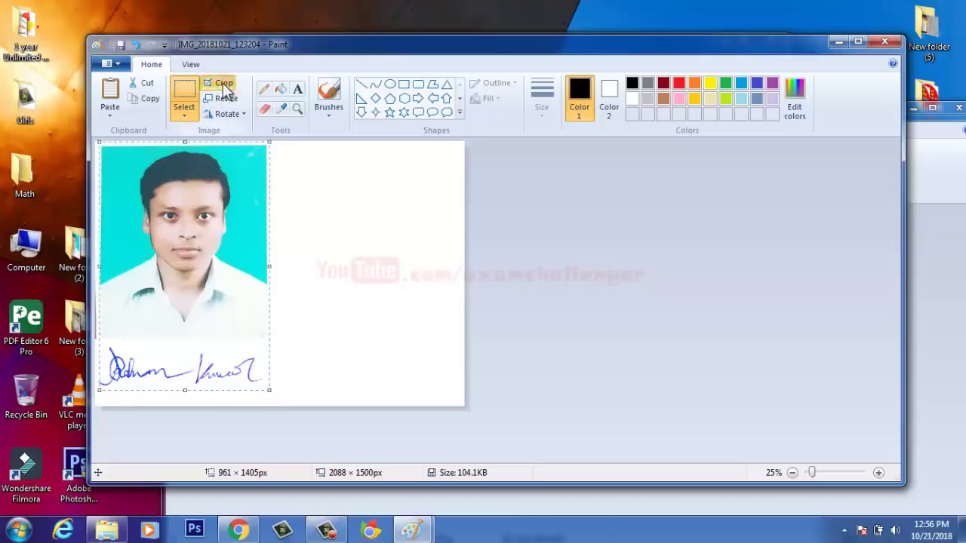
click(224, 84)
drag(266, 265, 264, 264)
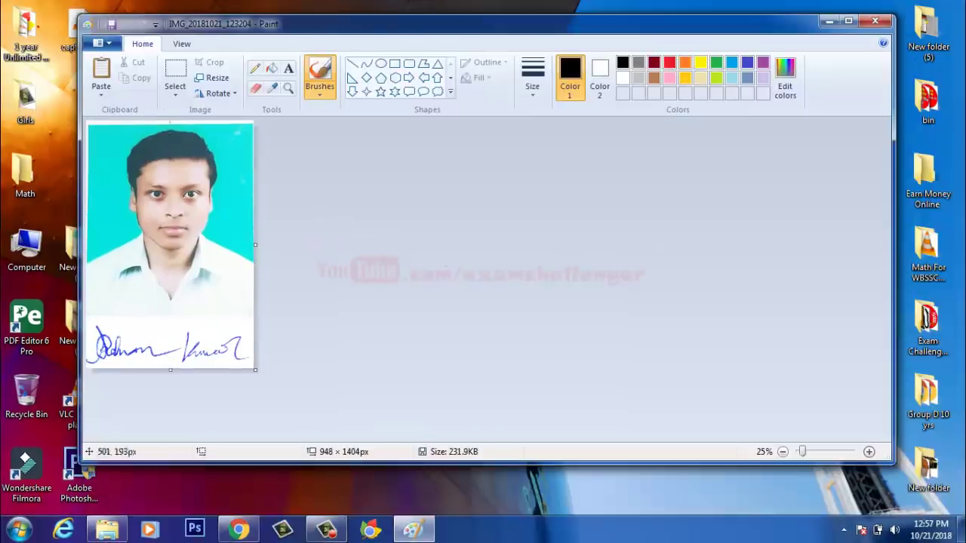
- Select the combined picture without its thin outer margin and crop it to about 947 × 1381 px
click(175, 76)
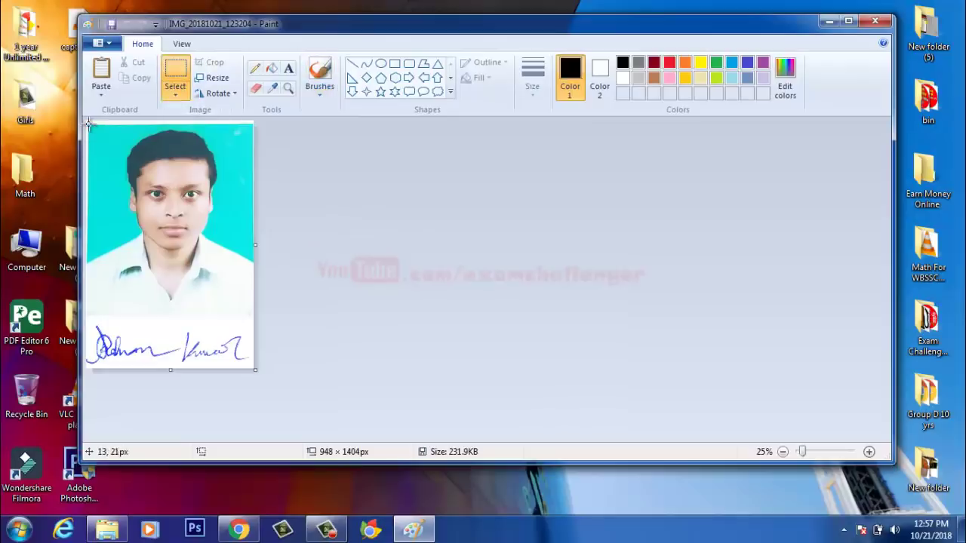
drag(86, 120, 260, 365)
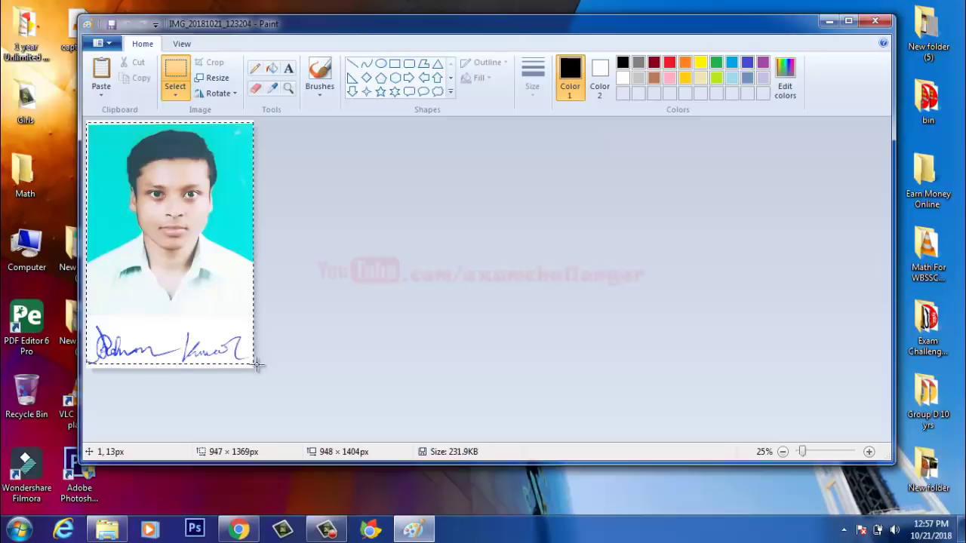
click(211, 62)
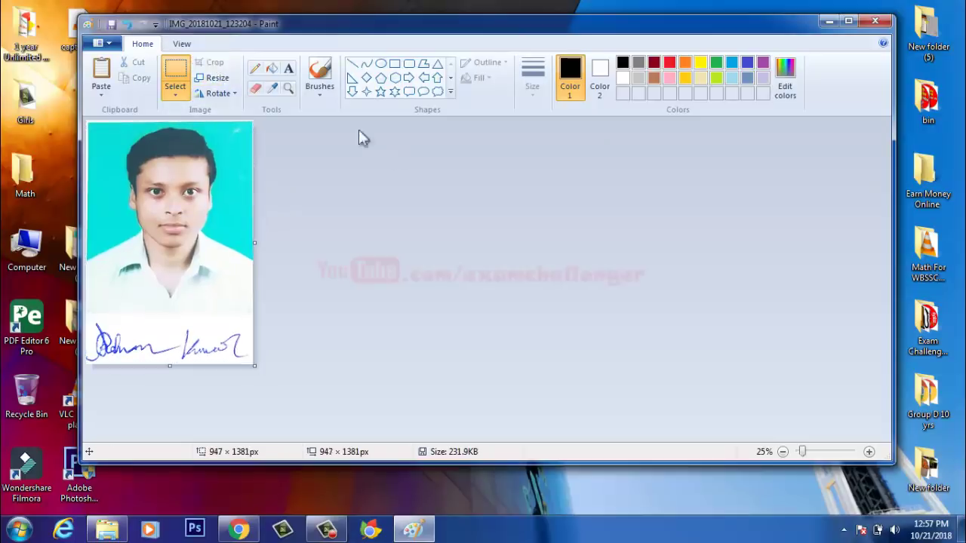
- Resize the combined image by pixels to a vertical size of 300, maintaining the aspect ratio
click(217, 78)
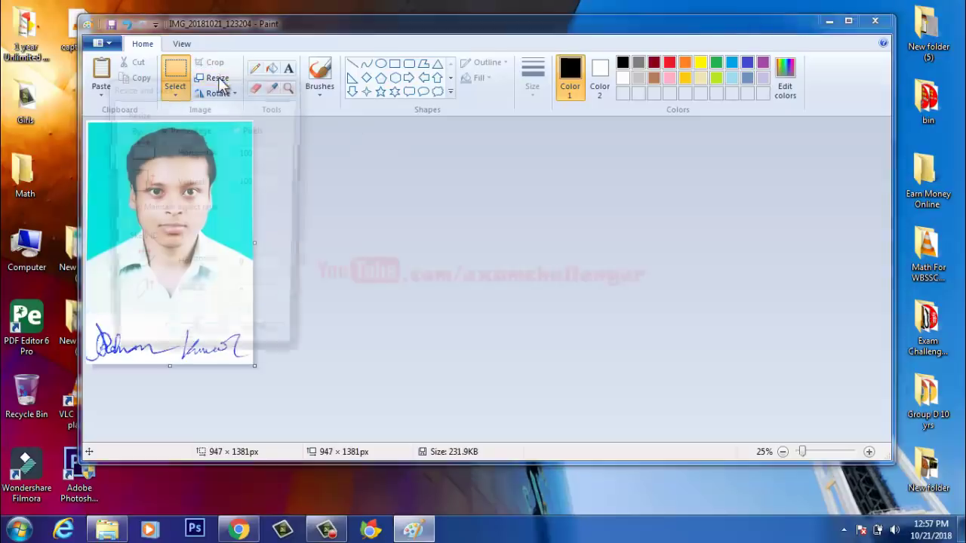
drag(265, 101, 433, 106)
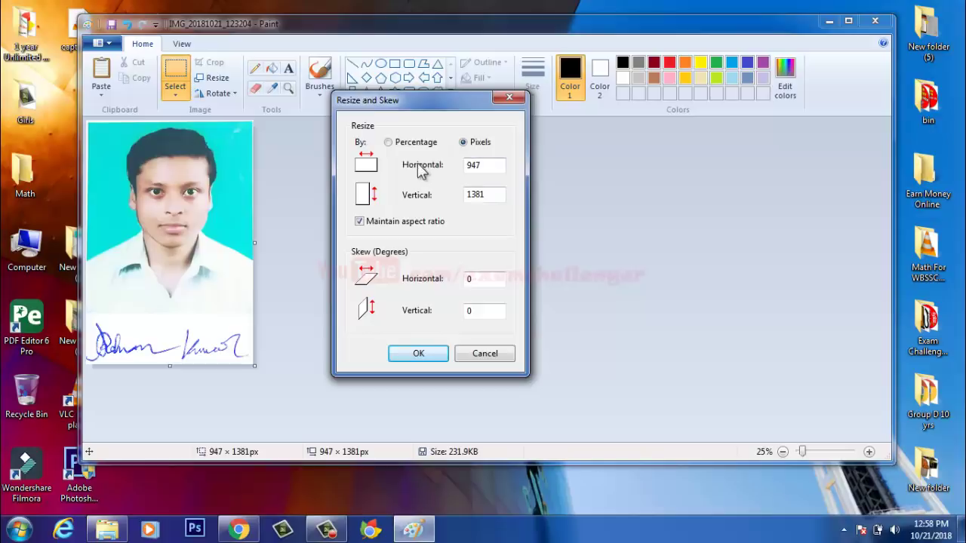
drag(484, 195, 459, 207)
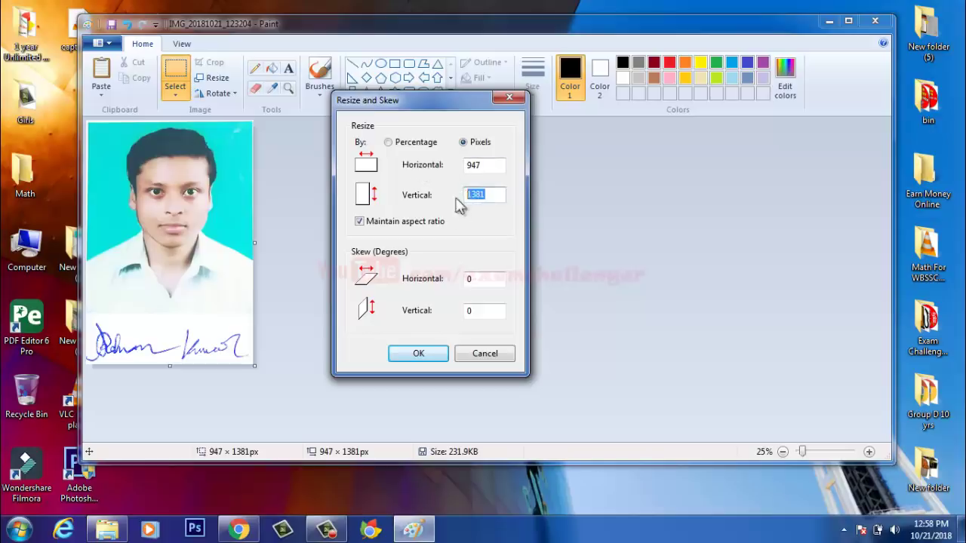
text(300)
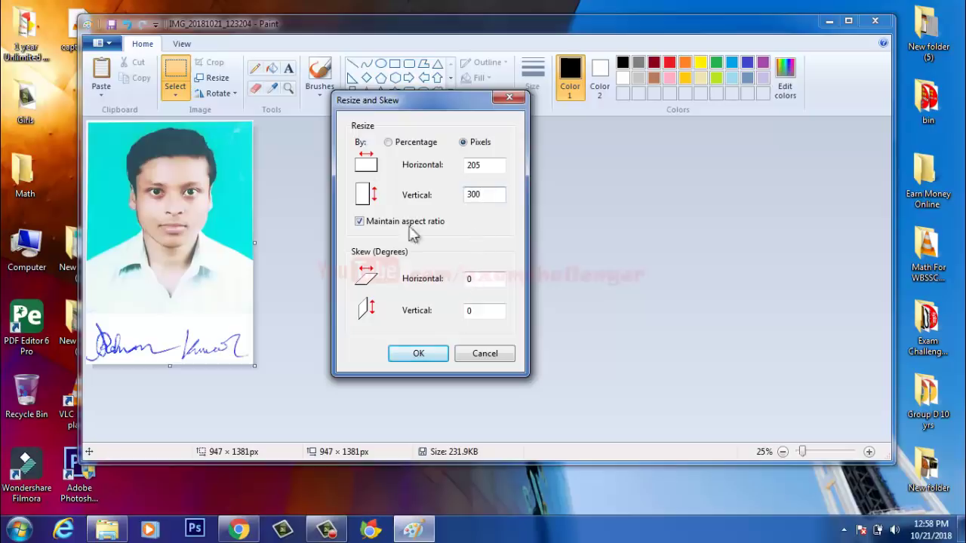
click(417, 355)
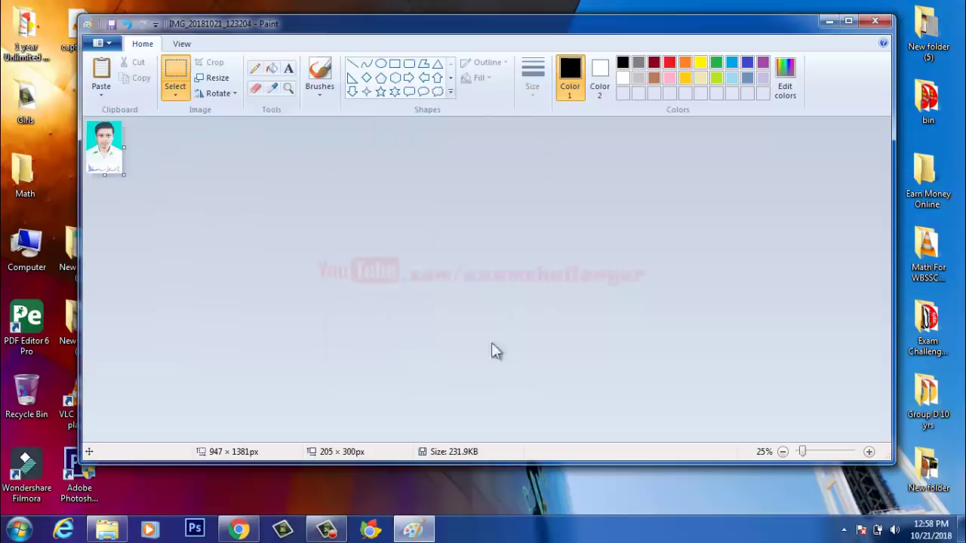
- Save the resized image over IMG_20181021_123204 and close Paint
click(809, 451)
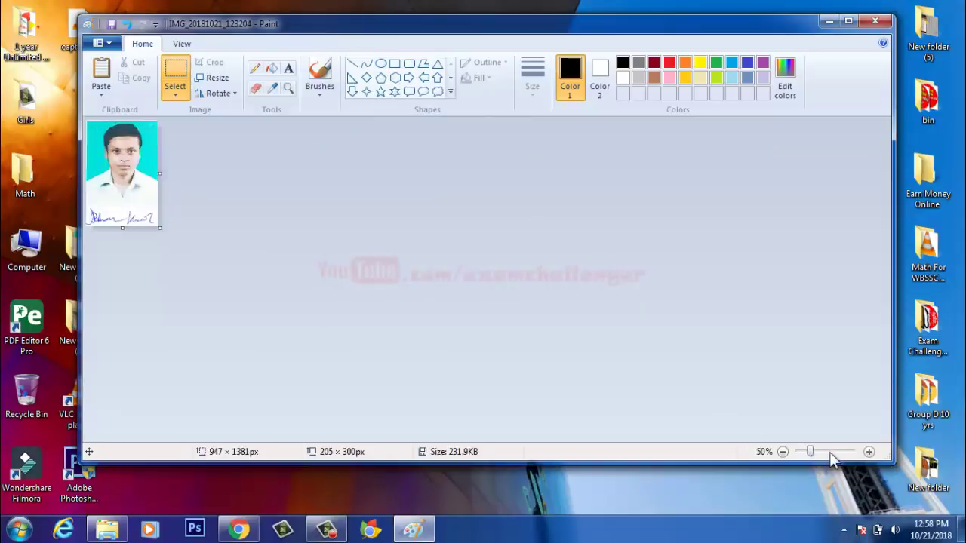
click(829, 452)
click(99, 43)
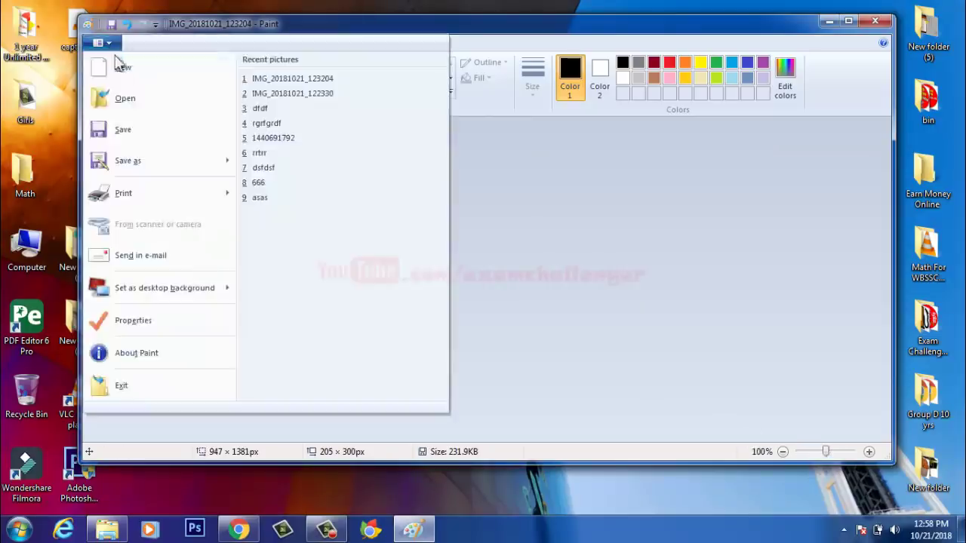
click(136, 131)
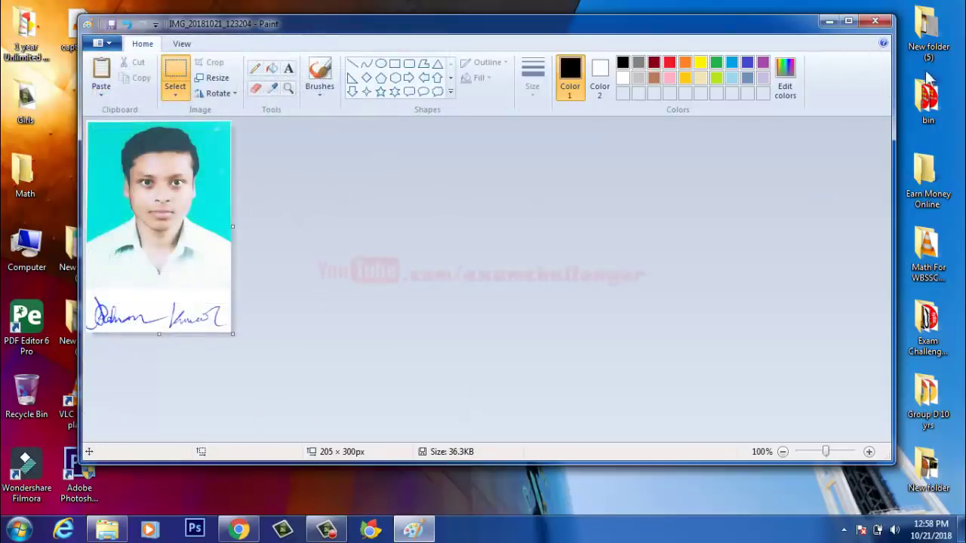
click(875, 23)
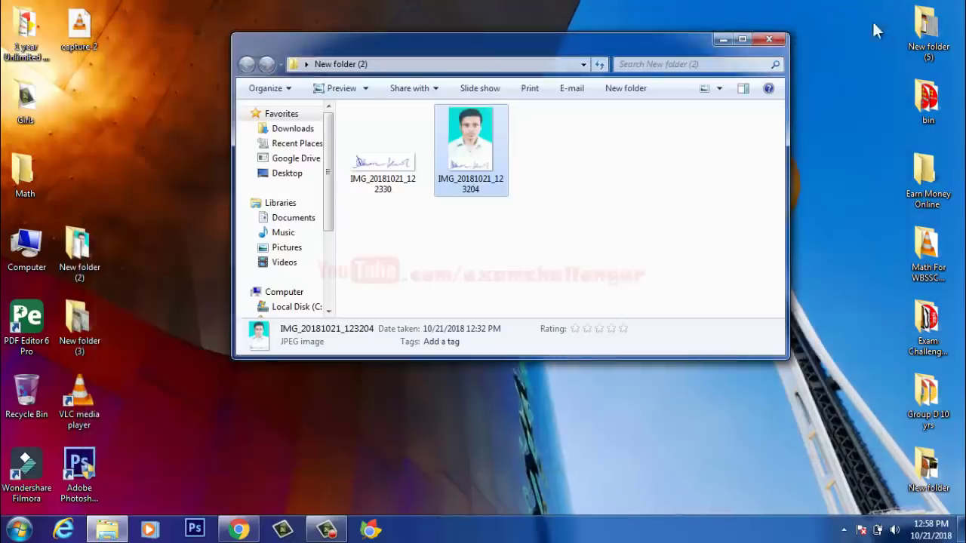
- Open the file properties of IMG_20181021_123204 and check its size and size on disk against the 50 KB limit
right_click(470, 132)
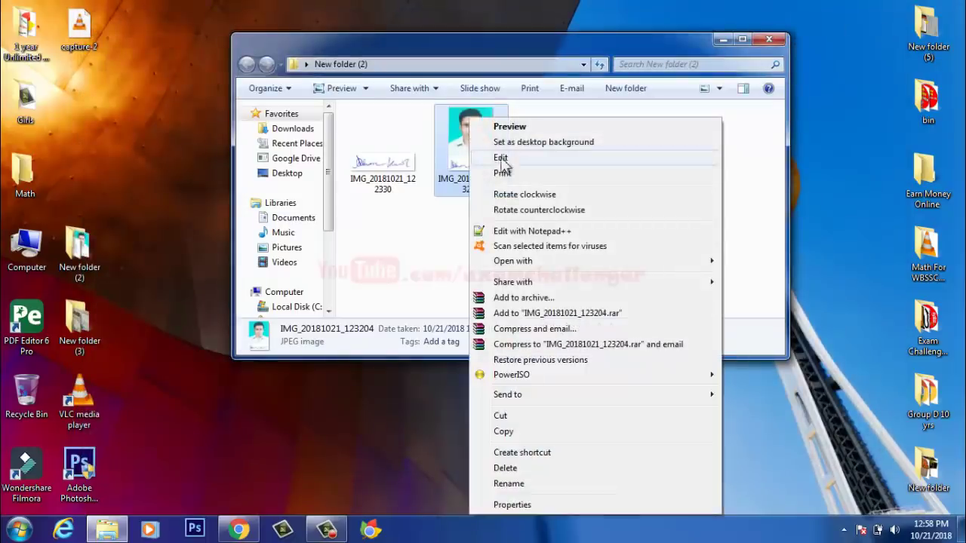
click(437, 276)
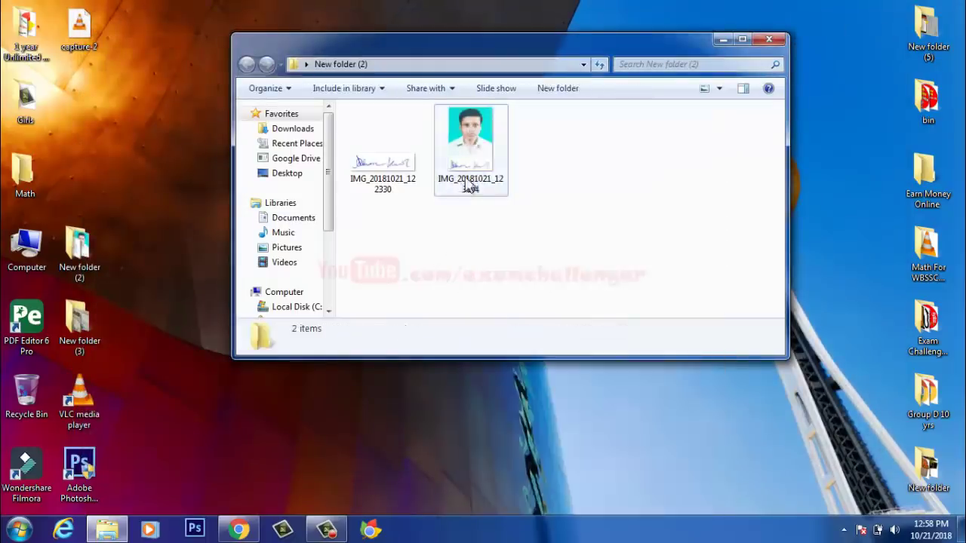
right_click(468, 151)
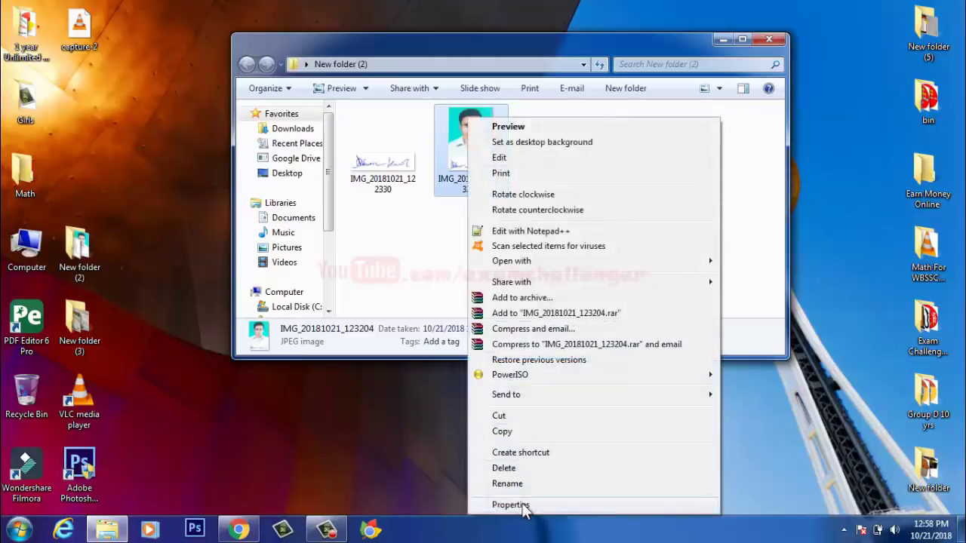
click(521, 505)
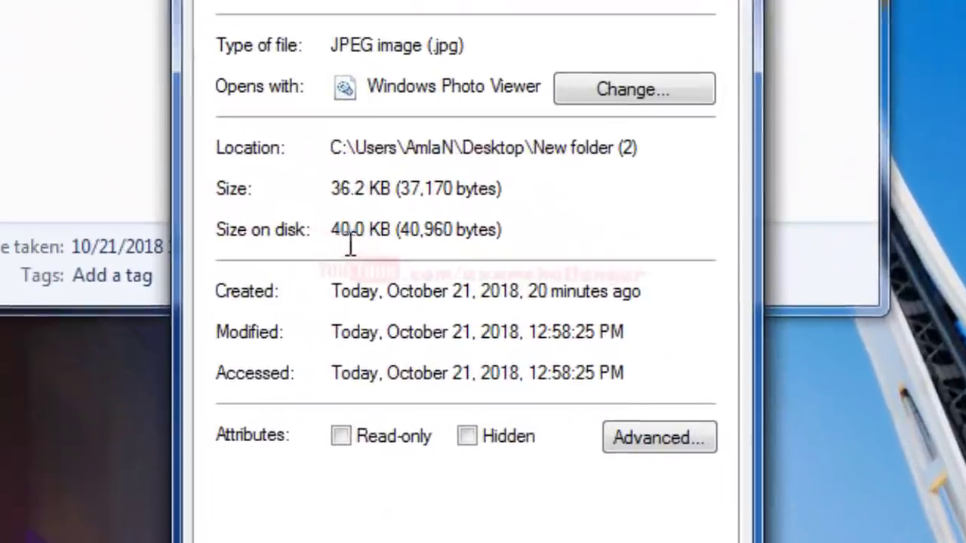
drag(333, 232, 385, 230)
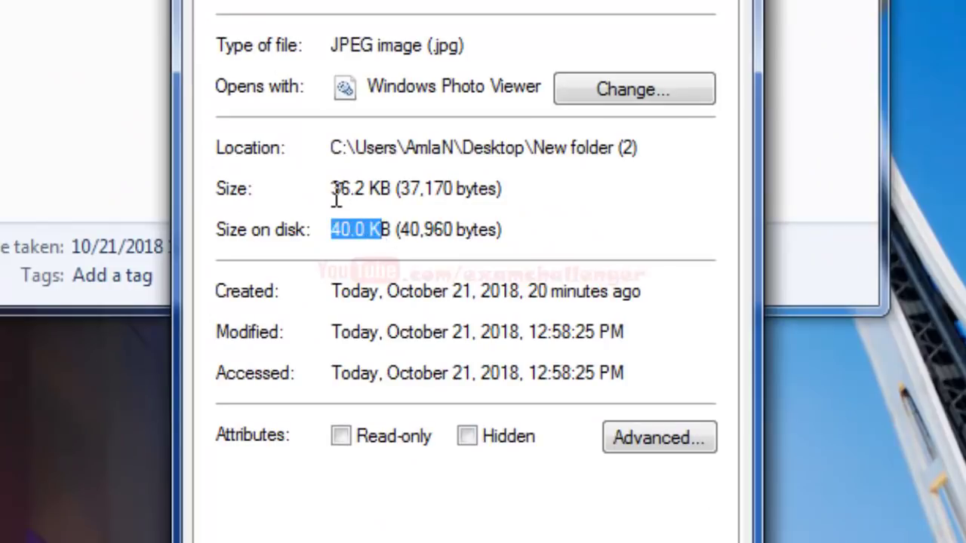
drag(333, 191, 366, 184)
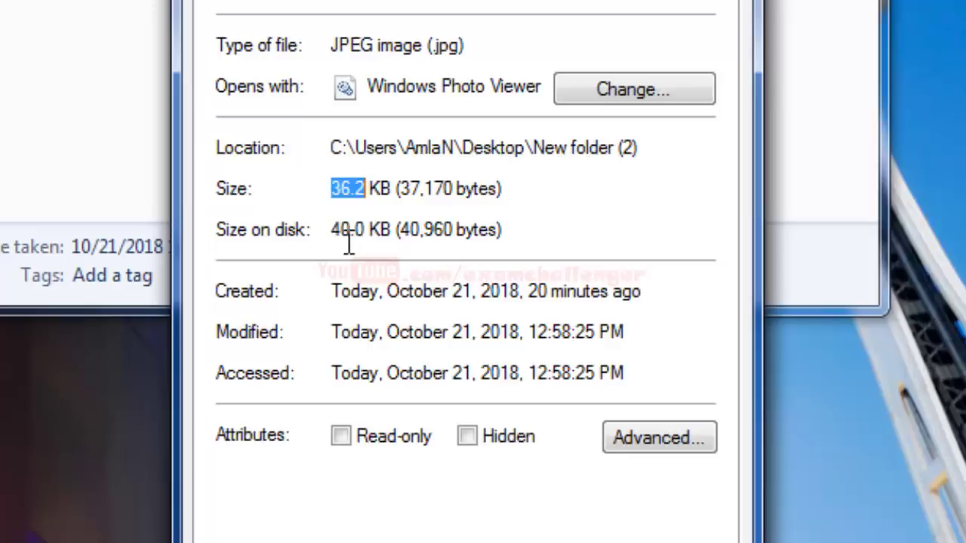
drag(332, 229, 384, 221)
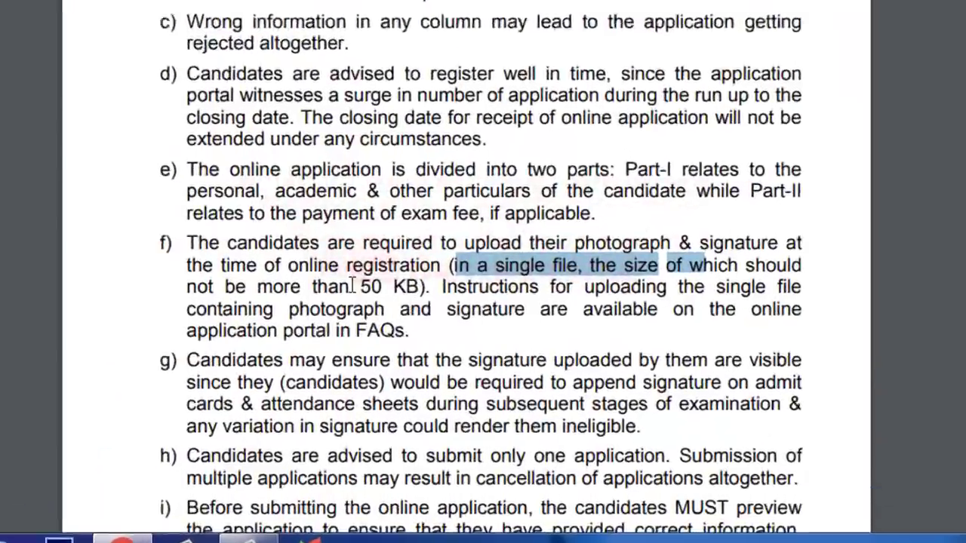
drag(403, 345, 445, 345)
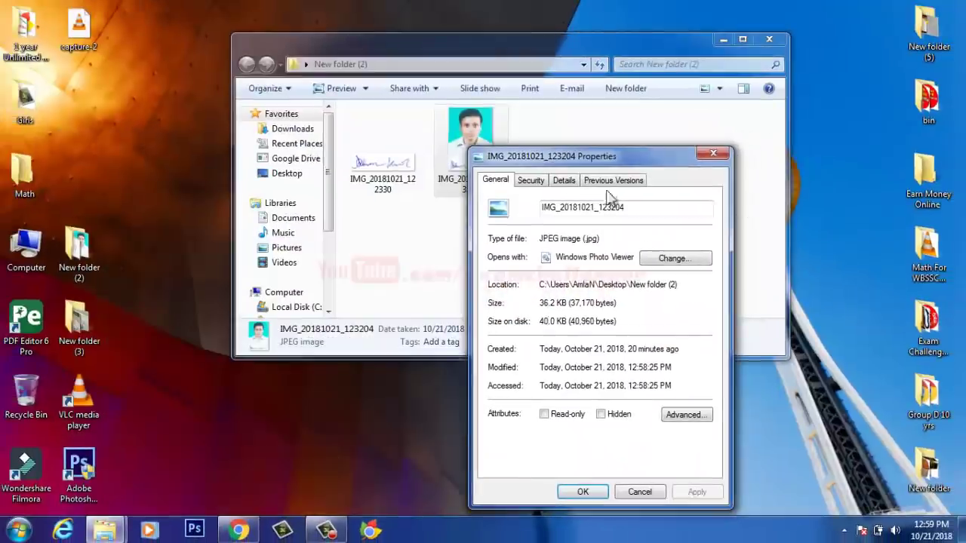
- Bring the folder window forward, preview the combined image IMG_20181021_123204 in the photo viewer, and close the preview
click(431, 37)
drag(452, 56, 351, 60)
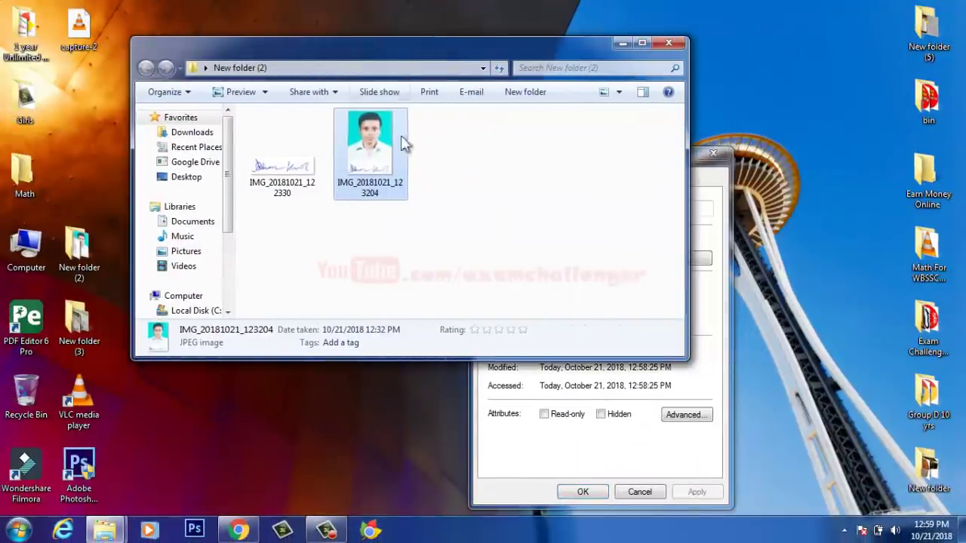
double_click(389, 155)
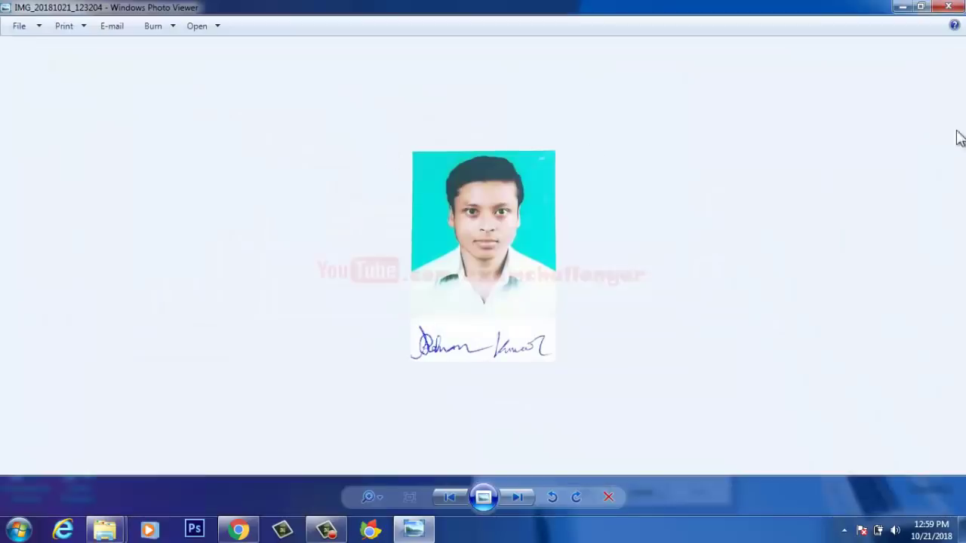
key(alt+F4)
click(369, 241)
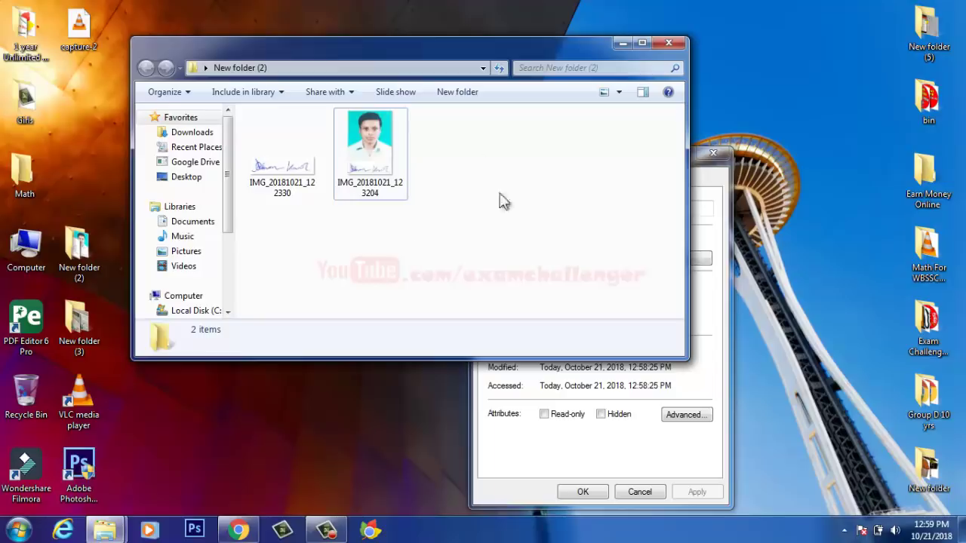
- Close the properties of IMG_20181021_123204 and open the signature image IMG_20181021_122330 for editing in Paint
click(713, 180)
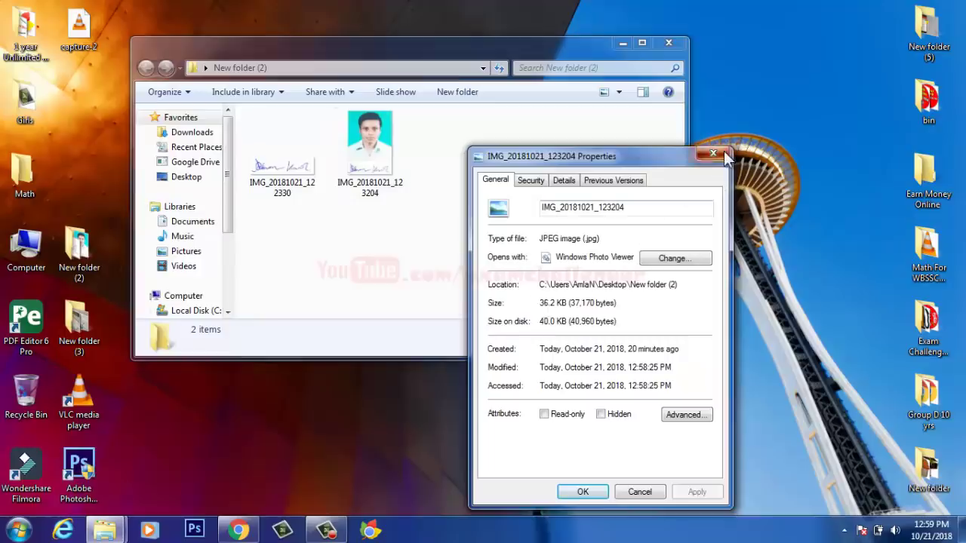
click(722, 153)
right_click(302, 167)
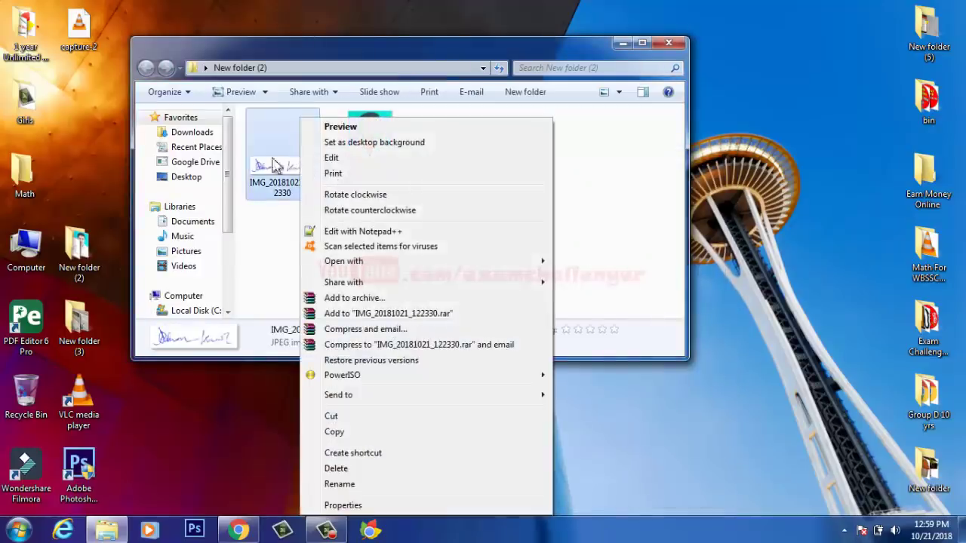
click(347, 159)
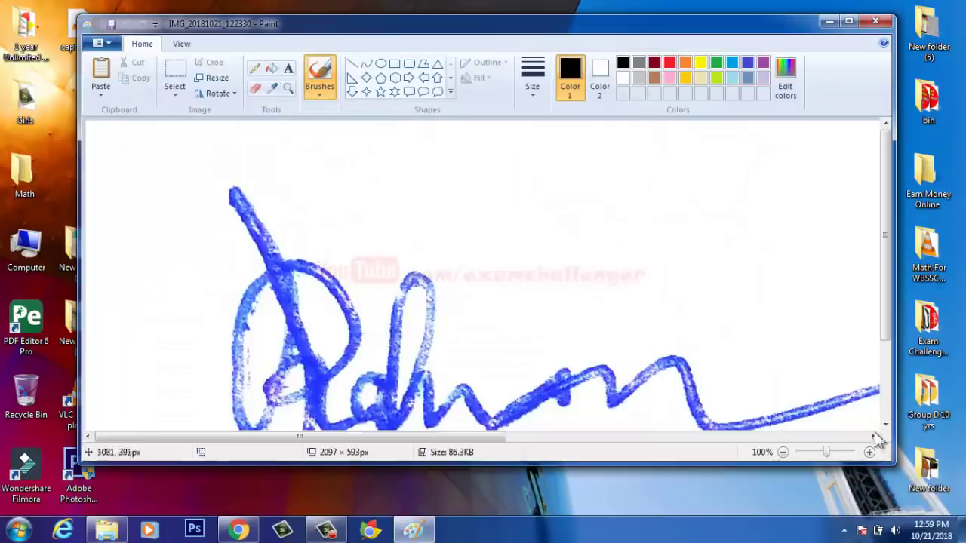
click(783, 452)
click(783, 452)
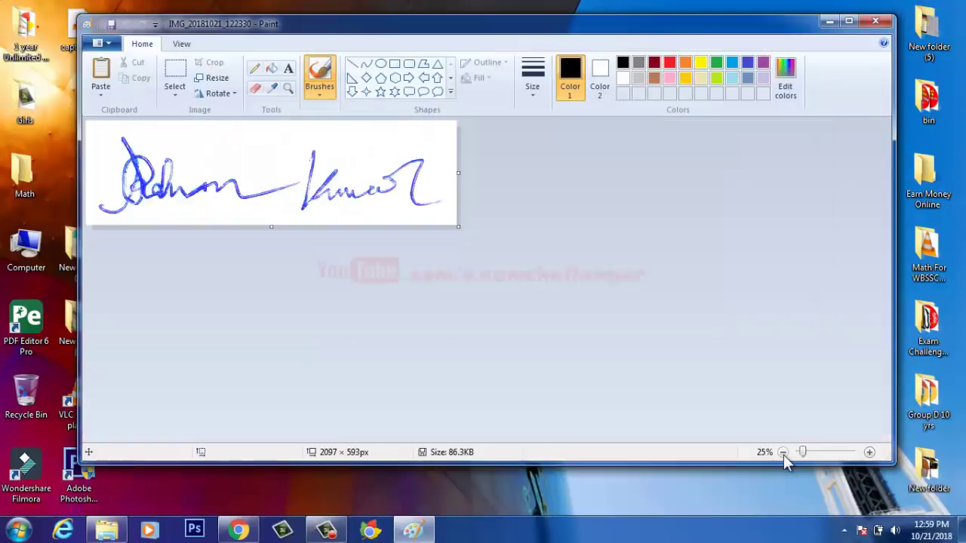
- Trim the blank margins and crop the image tightly around the signature to about 1918 × 421 px
drag(456, 172, 446, 173)
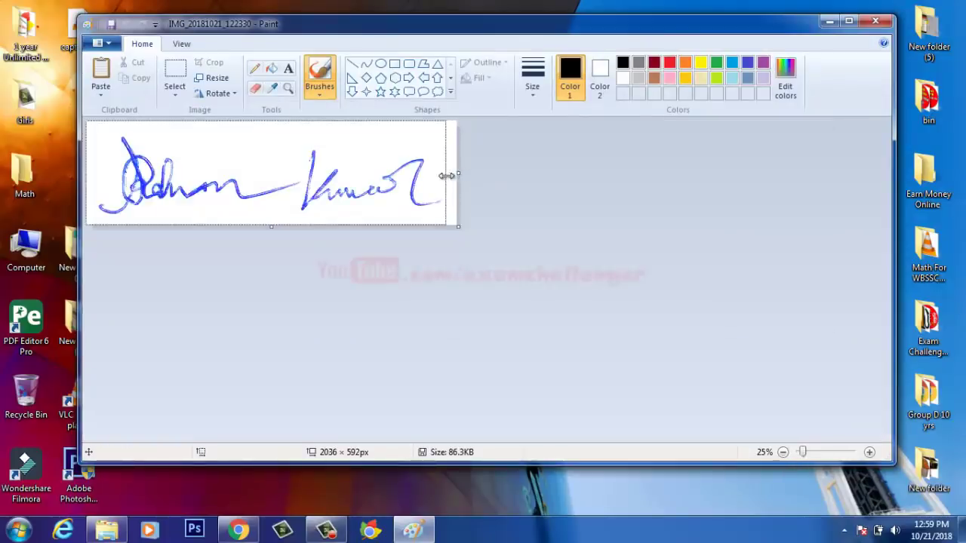
drag(266, 227, 266, 221)
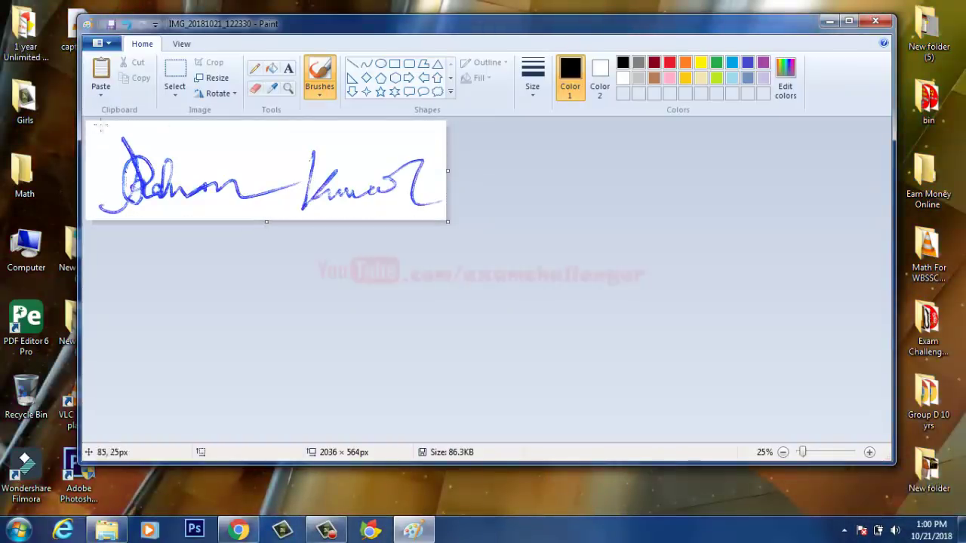
click(170, 77)
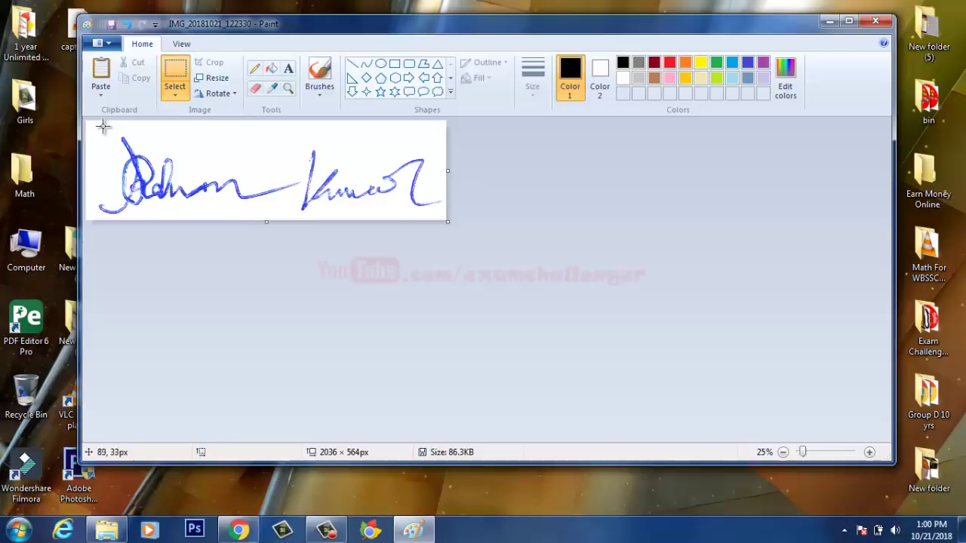
mouse_move(105, 128)
mouse_down()
mouse_move(109, 177)
mouse_move(136, 211)
mouse_move(443, 217)
mouse_up()
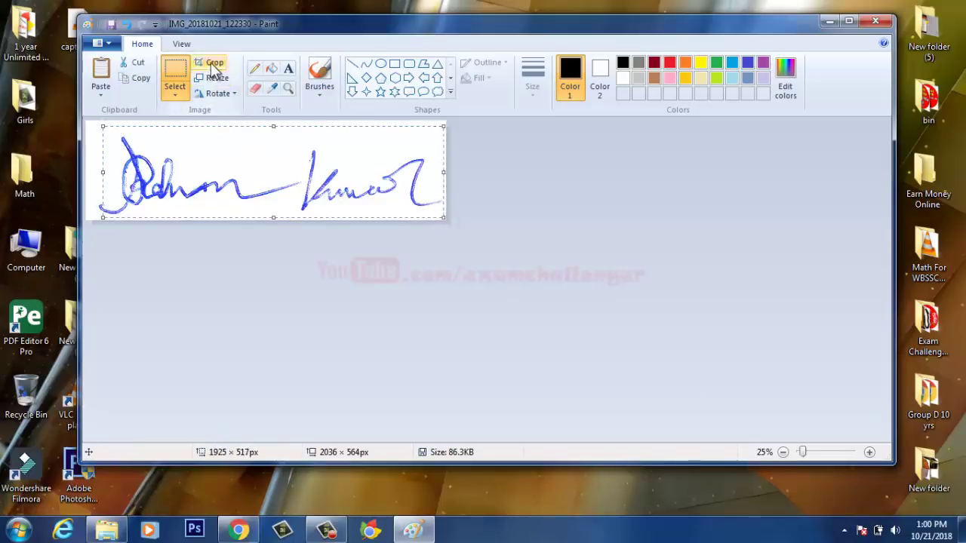
click(210, 62)
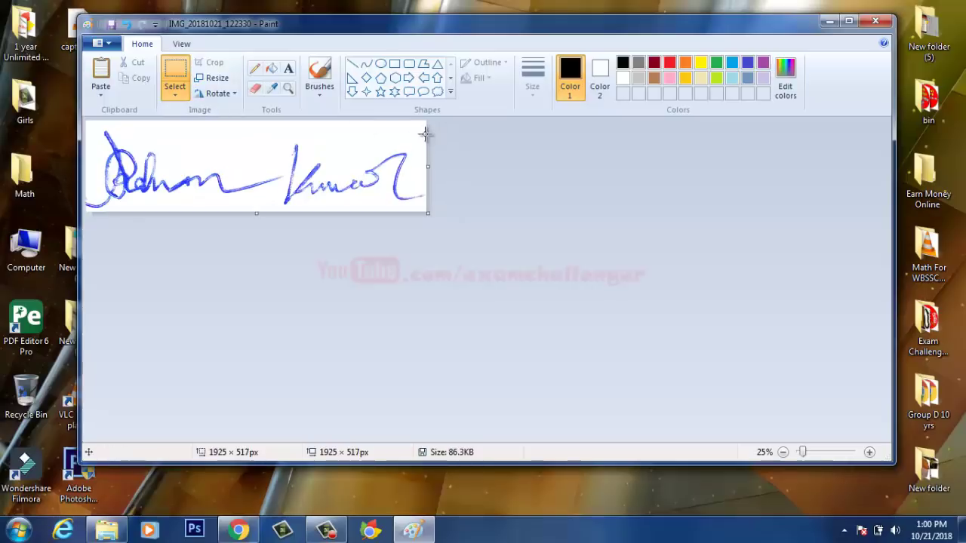
drag(424, 134, 81, 211)
click(212, 63)
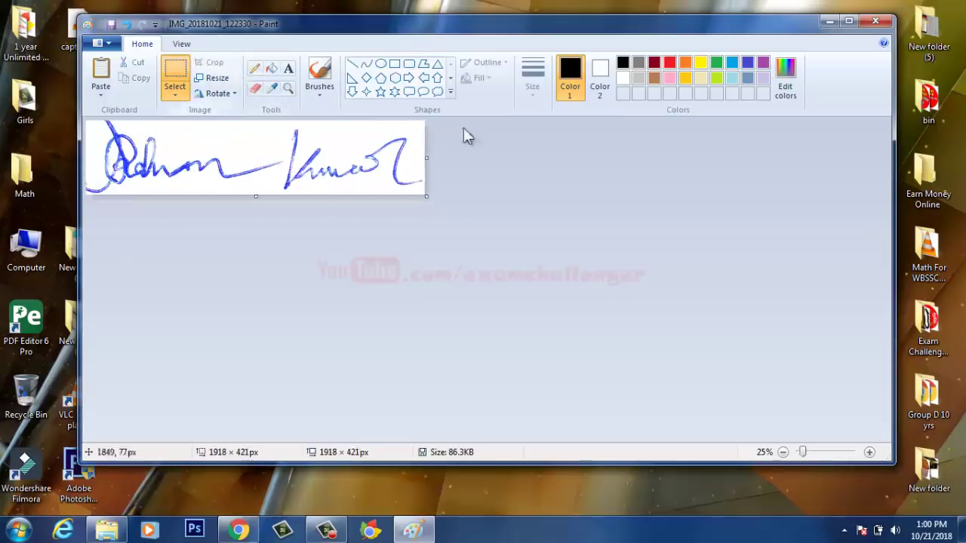
- Resize the cropped signature to 25 percent with the aspect ratio maintained and save the file
click(214, 78)
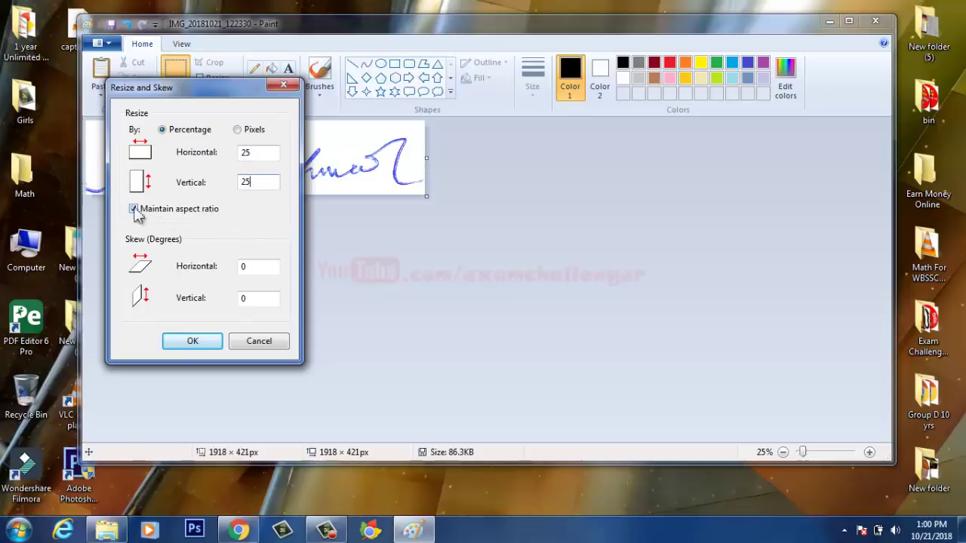
click(199, 343)
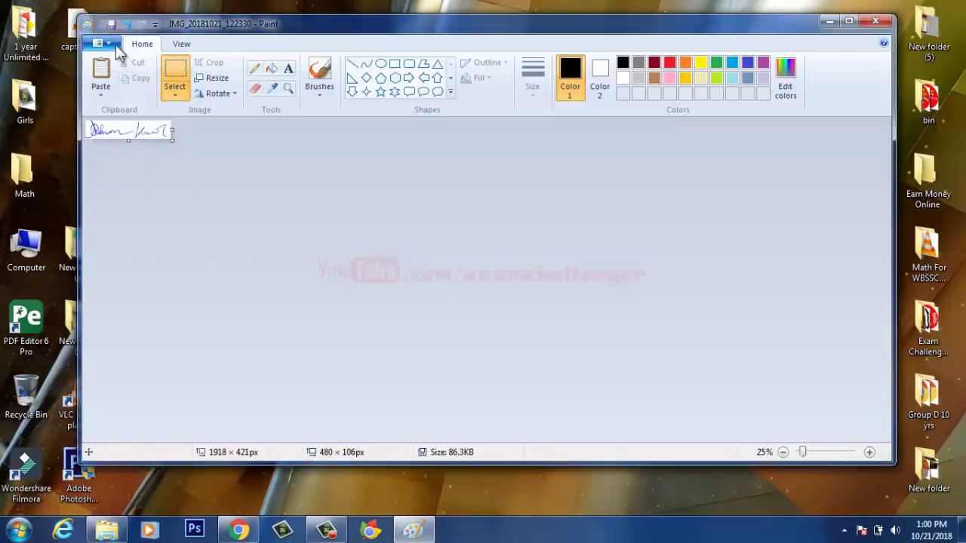
click(102, 43)
click(123, 129)
- Move Paint aside, refresh New folder (2), and check the folder's size on disk in its properties
drag(516, 34, 595, 266)
right_click(476, 173)
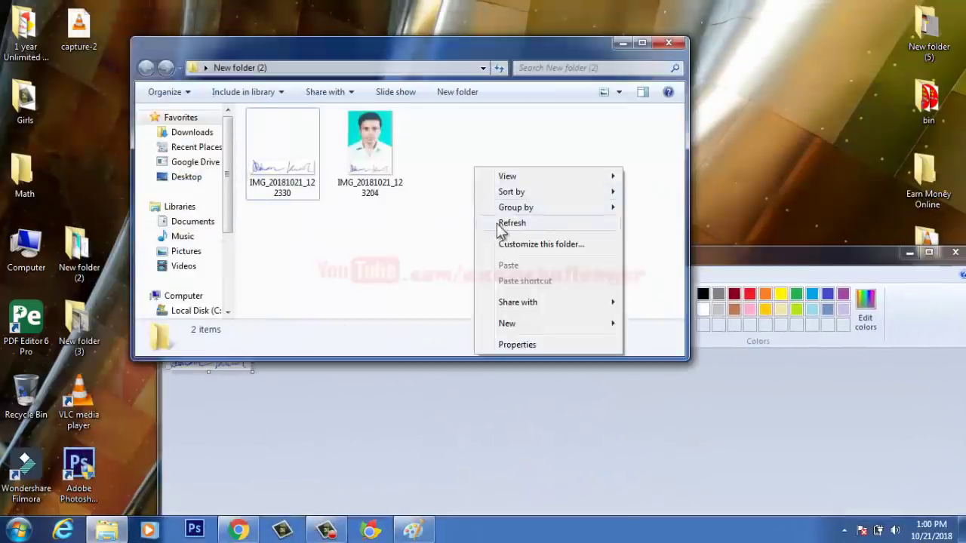
click(499, 225)
right_click(289, 157)
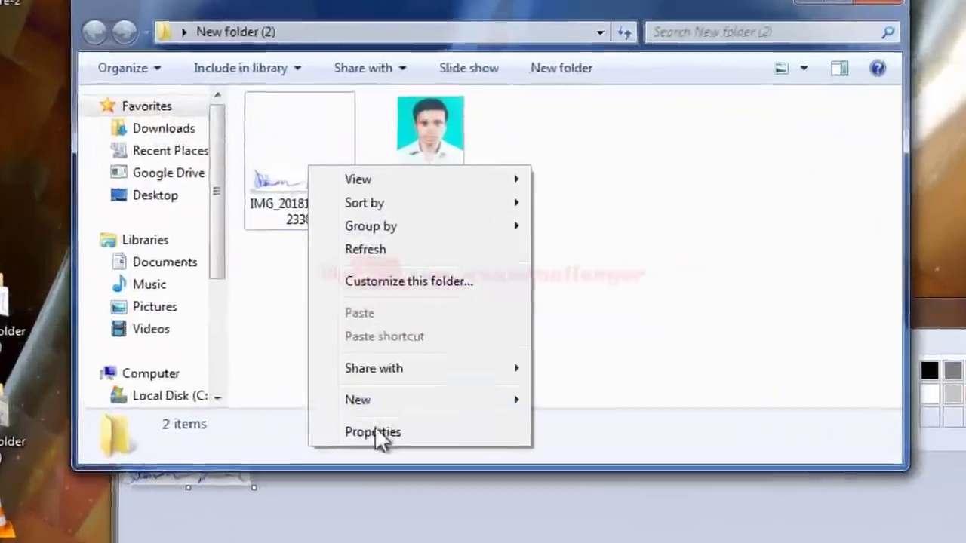
click(329, 337)
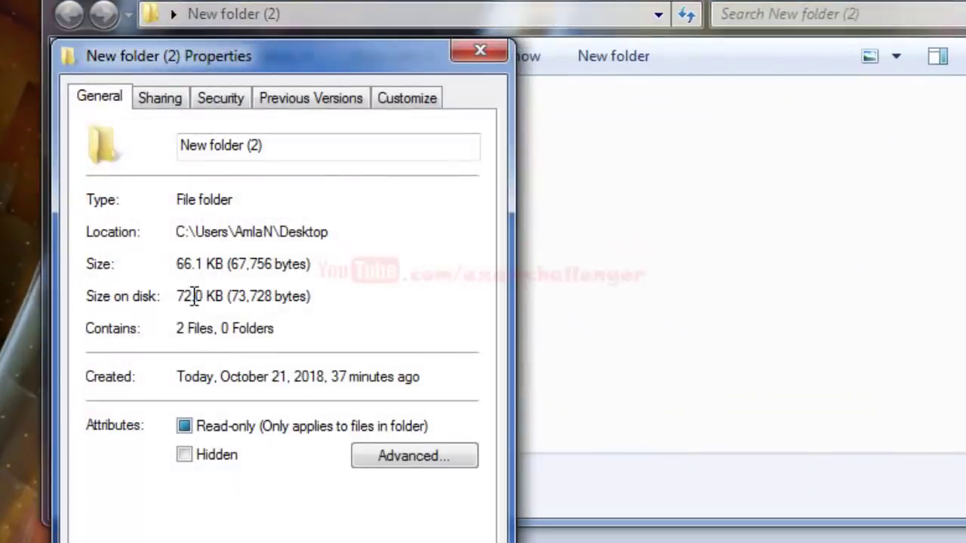
drag(194, 296, 178, 296)
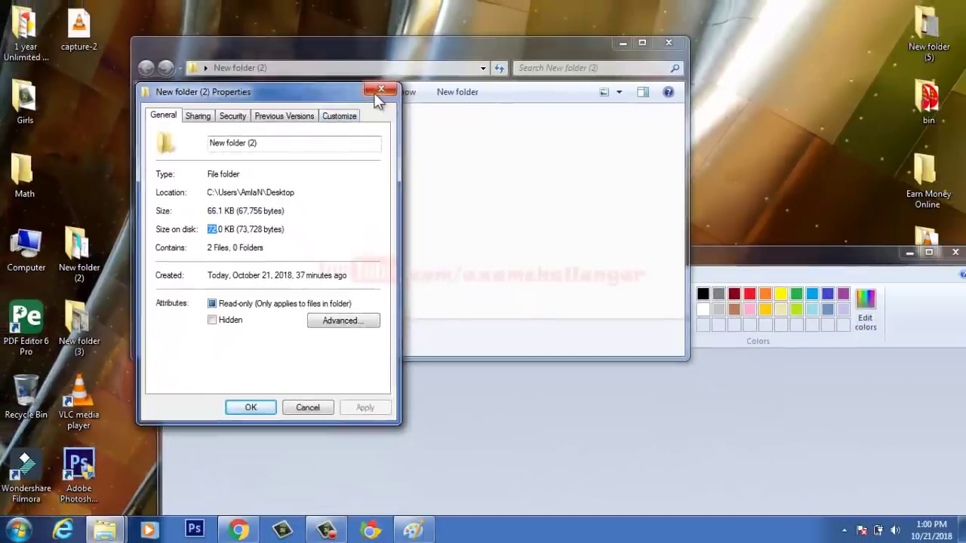
click(480, 50)
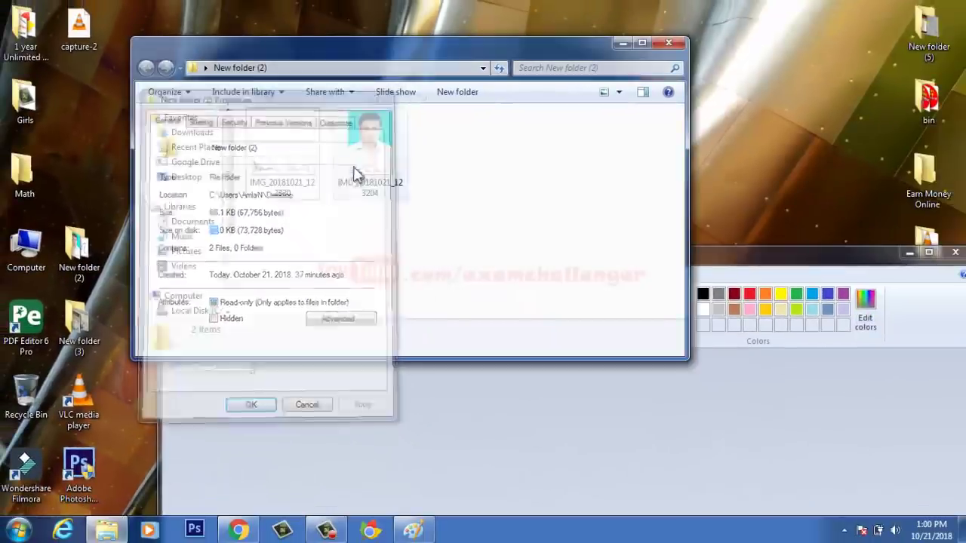
- Return to the signature in Paint, resize it by another 25 percent with the aspect ratio maintained, and save it
click(687, 427)
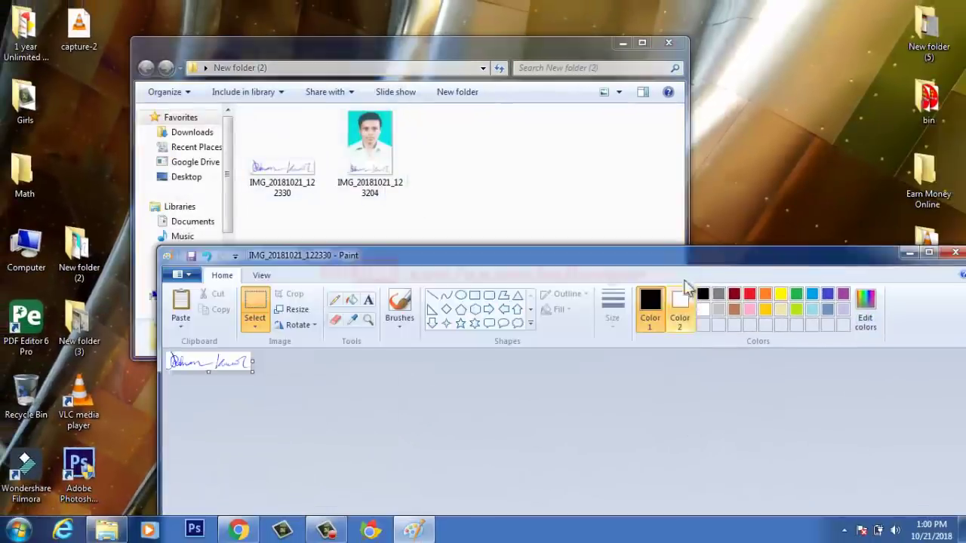
drag(675, 252, 665, 96)
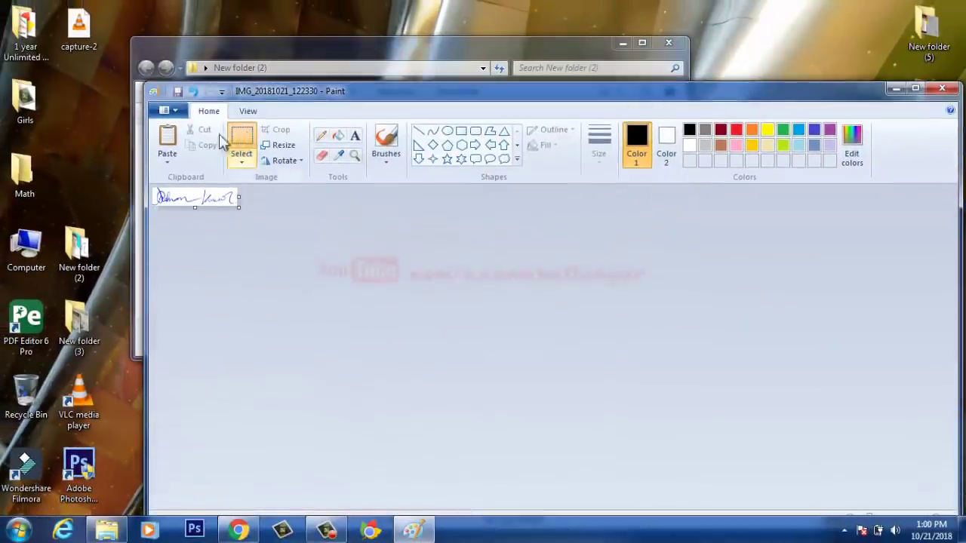
click(280, 145)
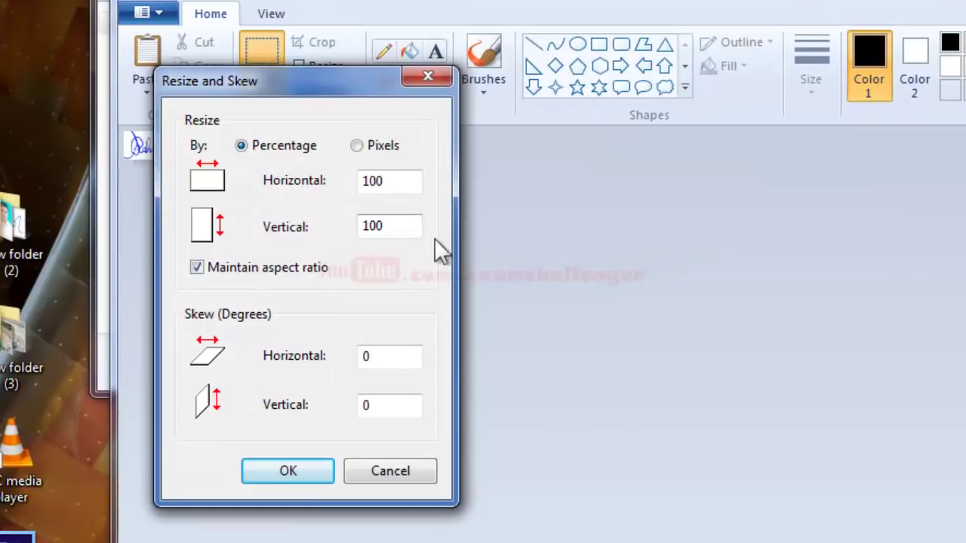
double_click(370, 225)
text(25)
click(288, 471)
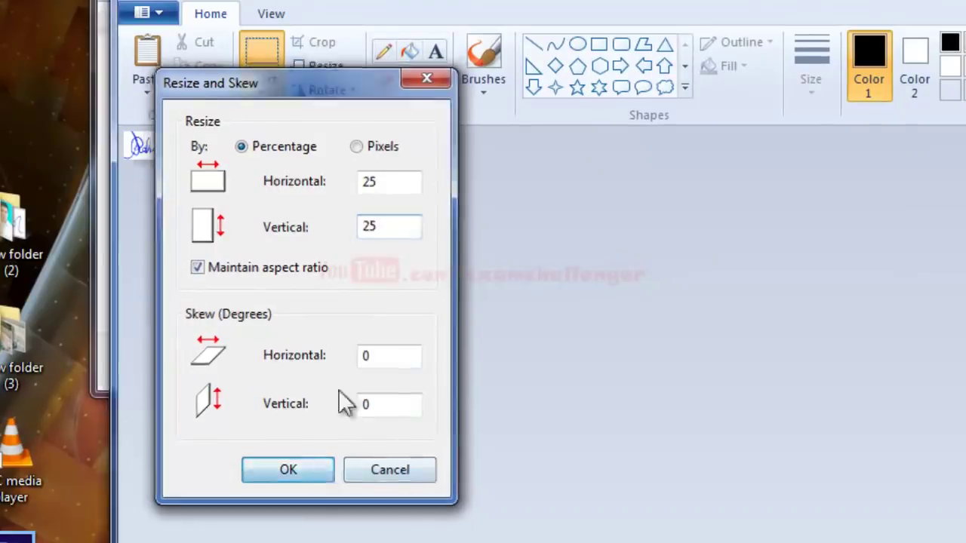
click(154, 13)
click(189, 141)
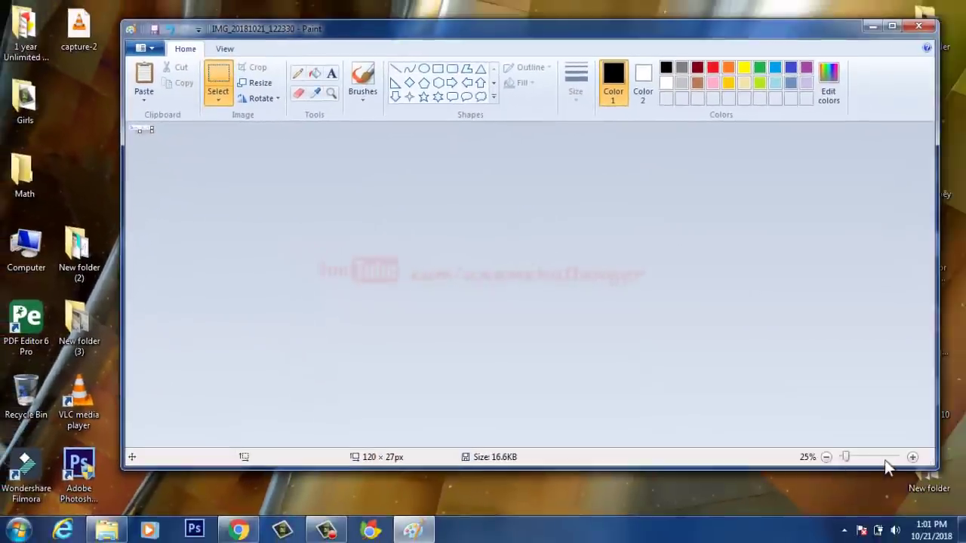
- Inspect the reduced signature at 200% zoom and minimize Paint
click(877, 458)
click(874, 456)
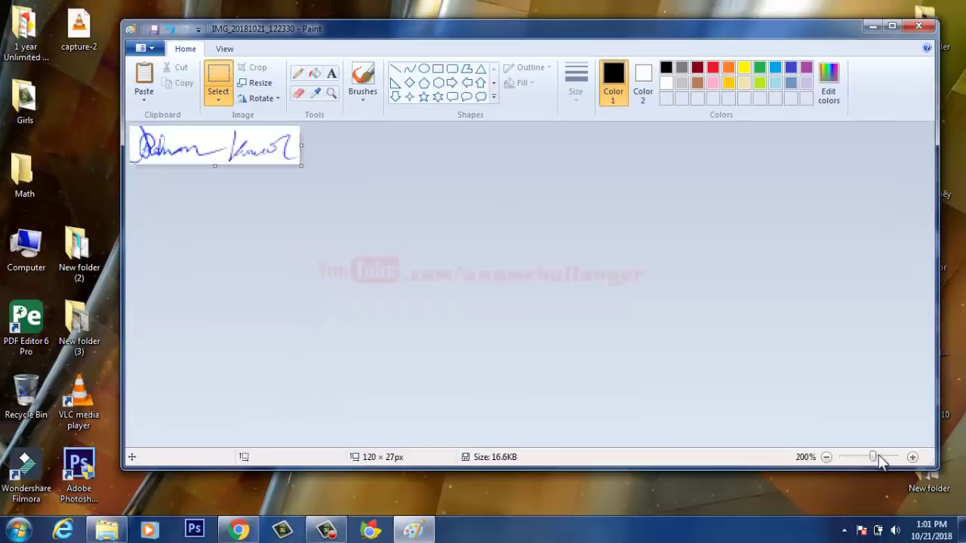
click(870, 29)
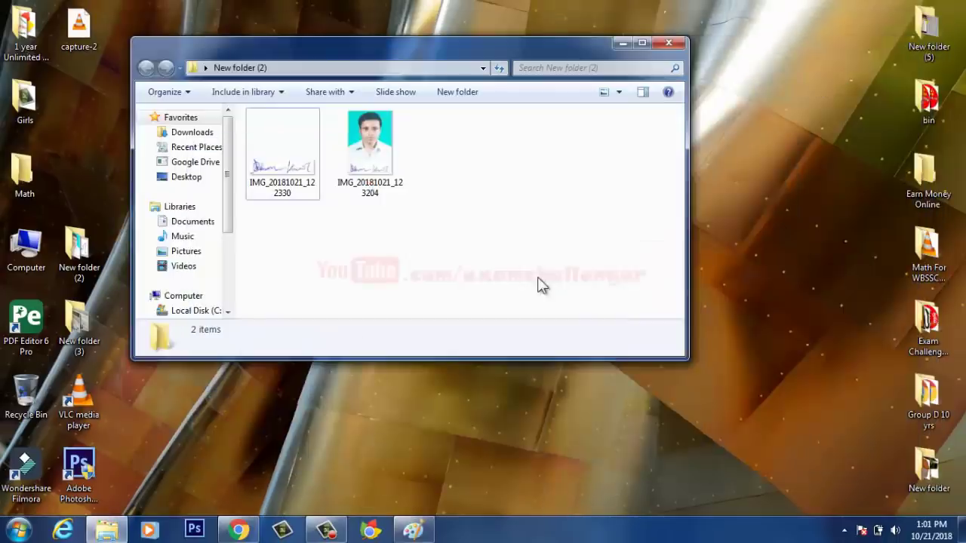
- Refresh the folder and open the file properties of IMG_20181021_122330 to check the signature's file size
right_click(337, 230)
click(371, 279)
click(301, 166)
right_click(300, 166)
click(370, 503)
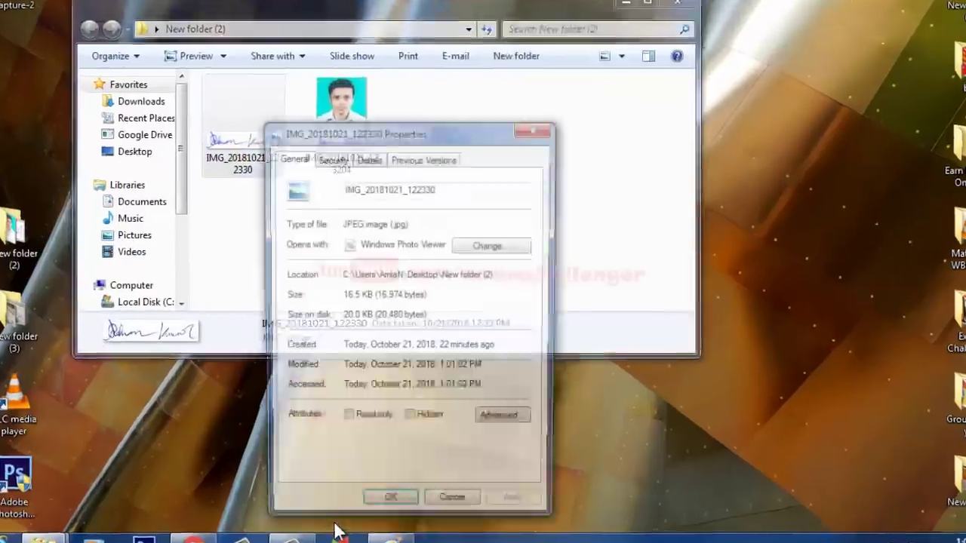